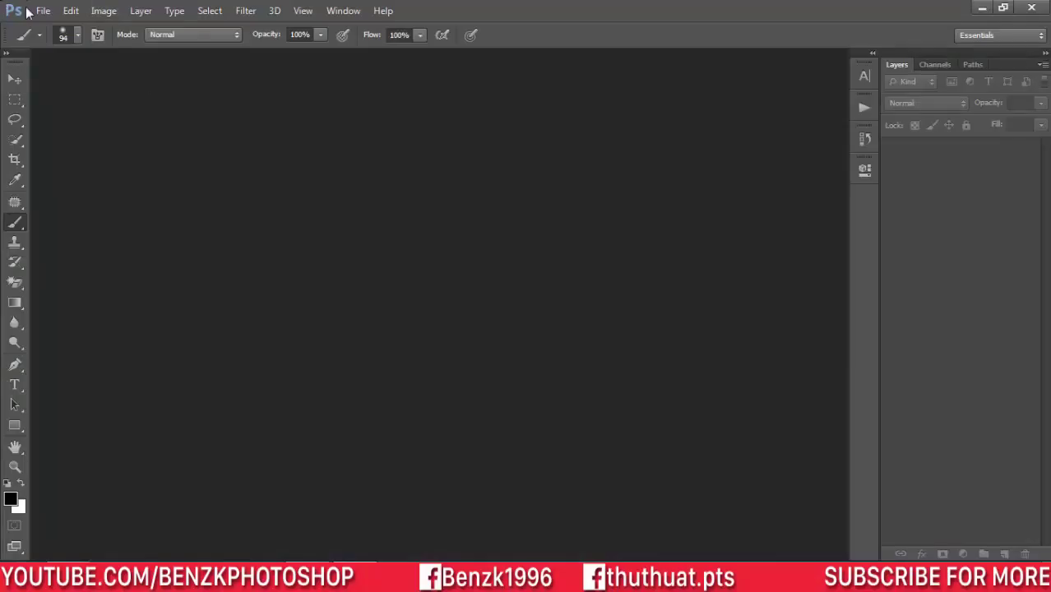
Step: Open stock.jpg from the Desktop, passing it through Camera Raw unchanged
left_click(42, 10)
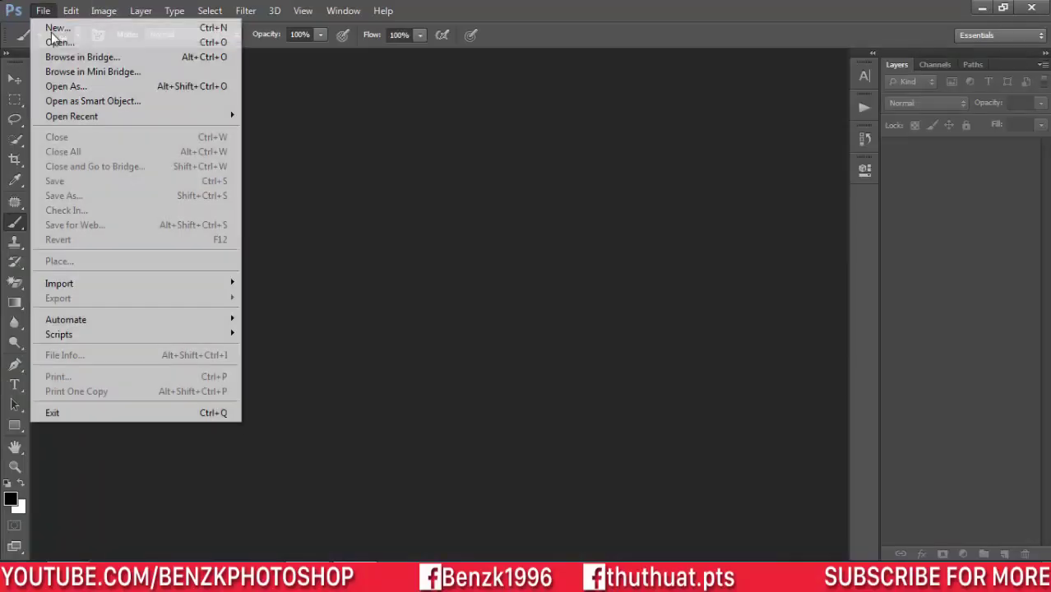
left_click(51, 40)
scroll(1020, 199, "down", 1)
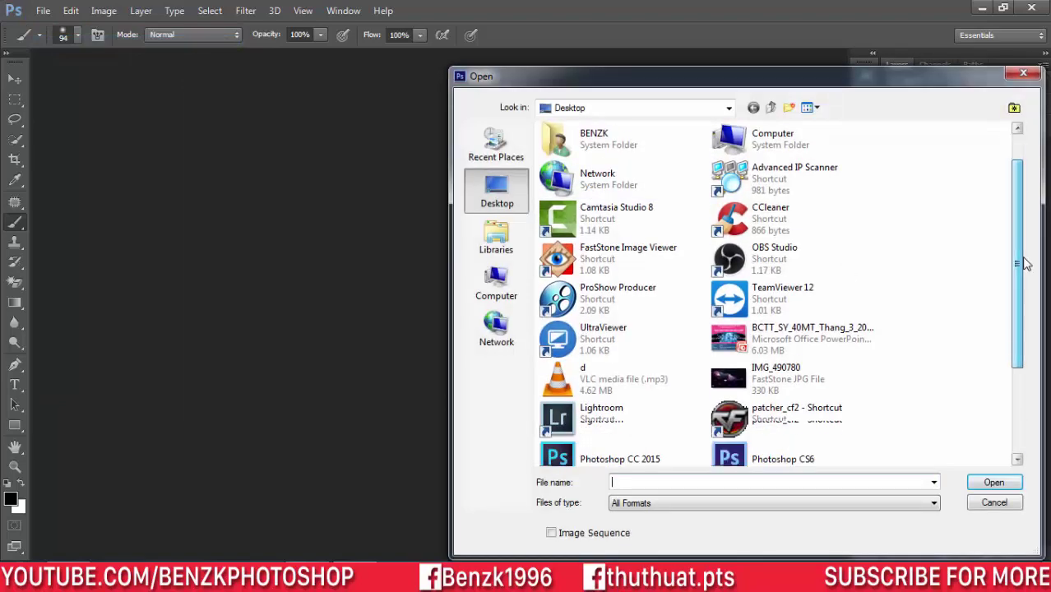
scroll(1020, 200, "down", 3)
left_click(659, 370)
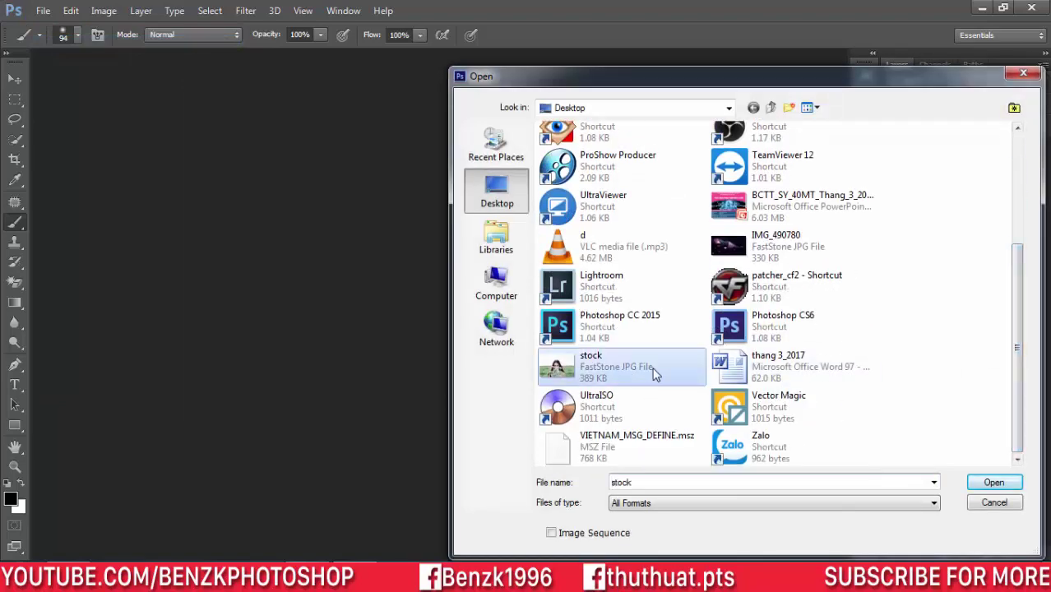
left_click(994, 483)
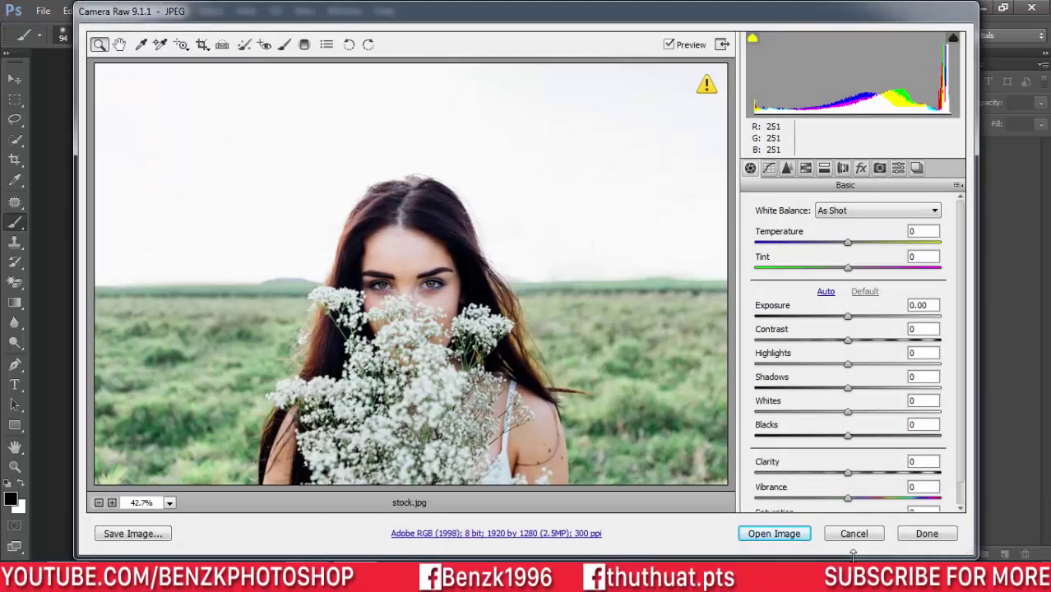
left_click(774, 534)
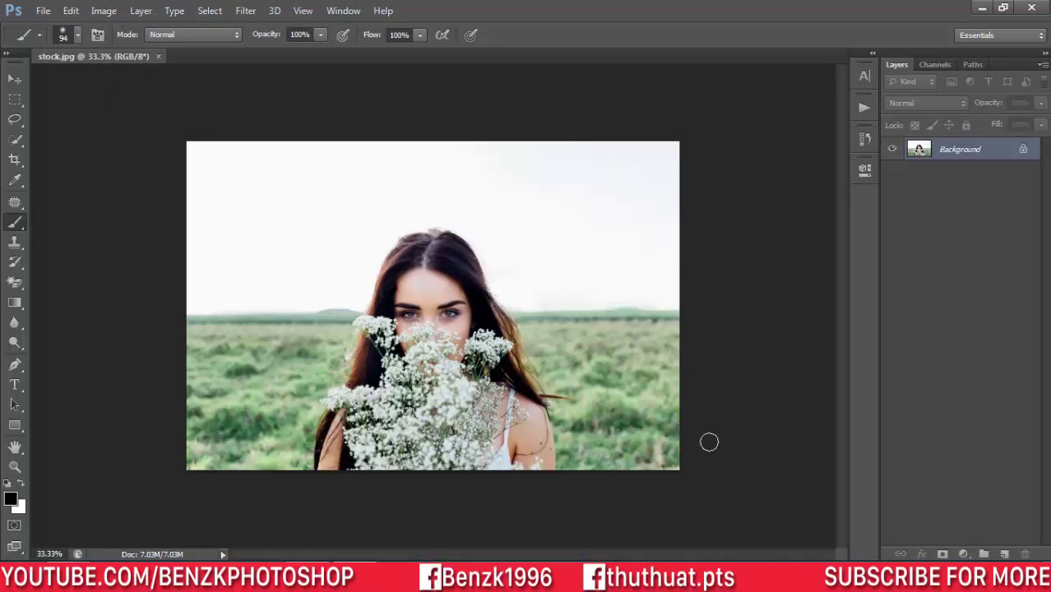
Step: Render Clouds onto two new layers, Layer 1 and Layer 2
left_click(1006, 556)
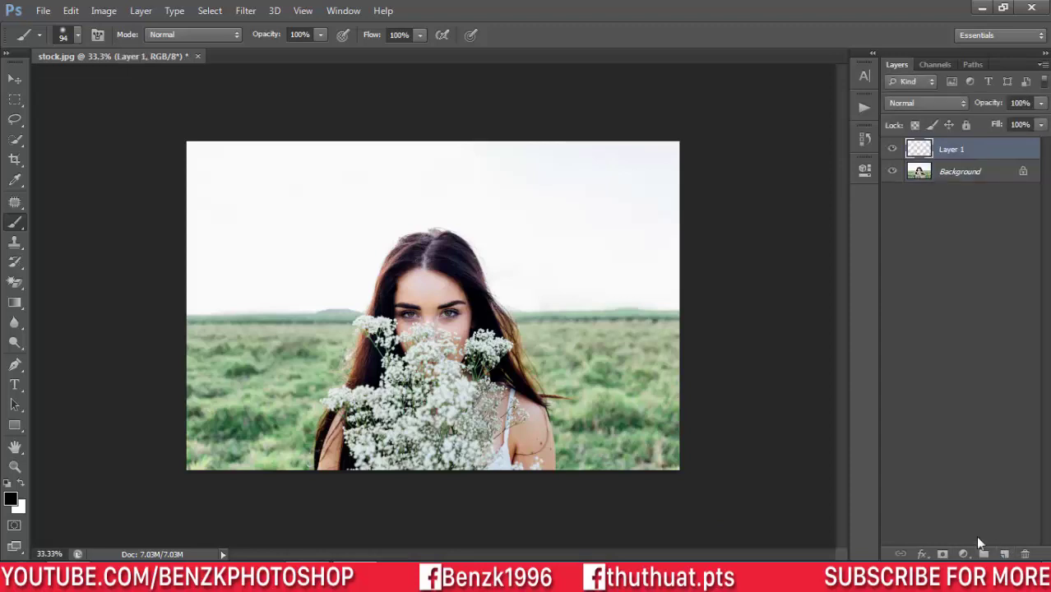
left_click(246, 11)
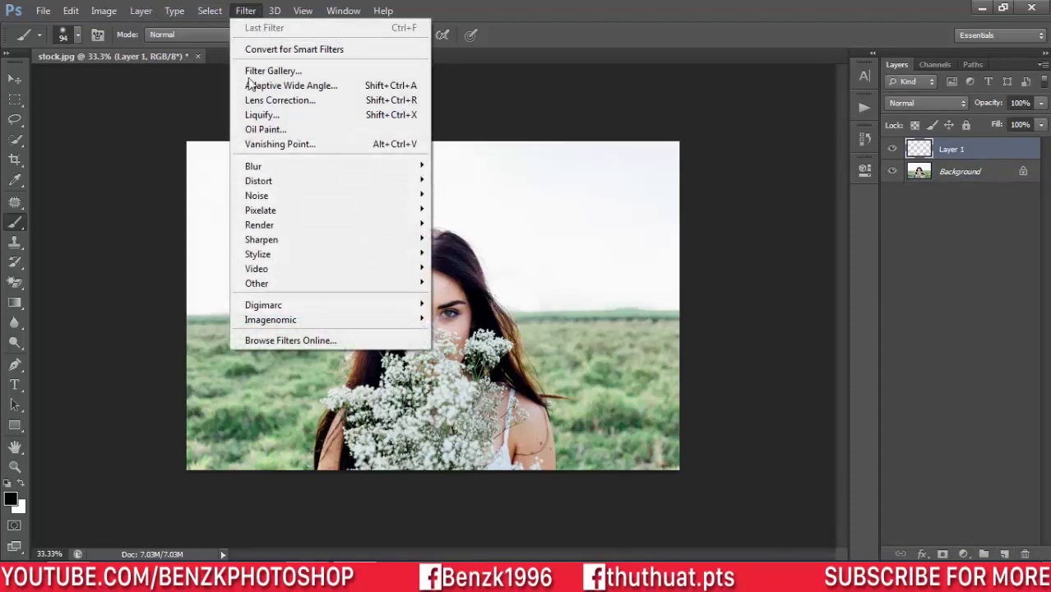
mouse_move(329, 225)
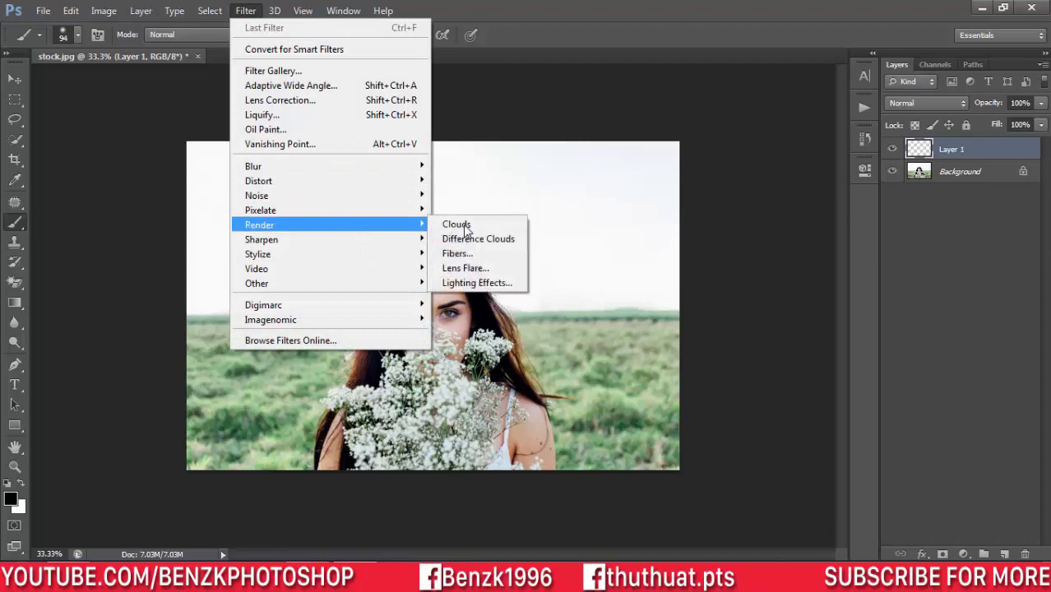
left_click(497, 226)
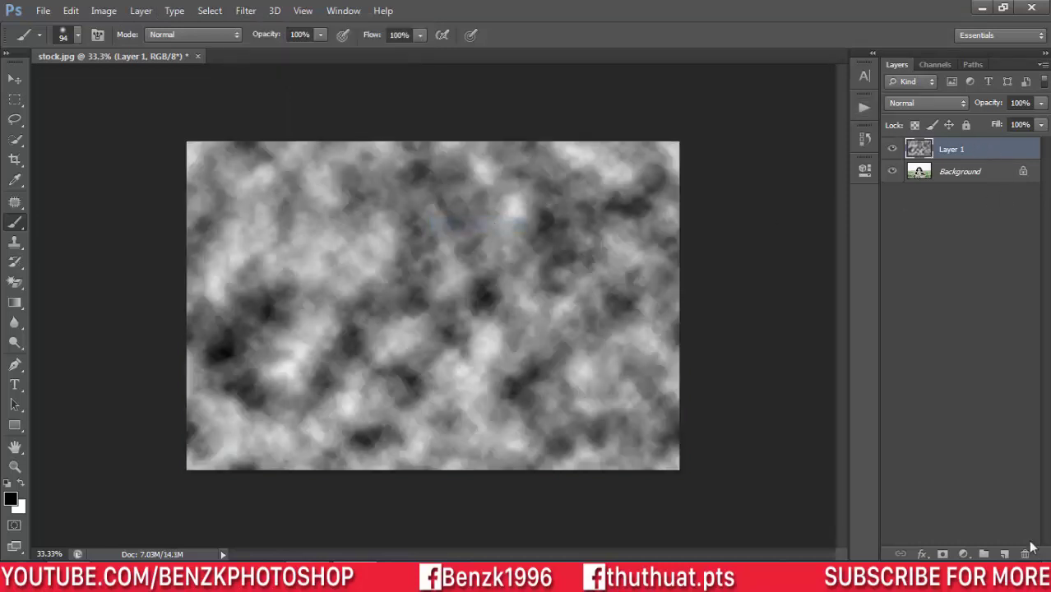
left_click(1005, 554)
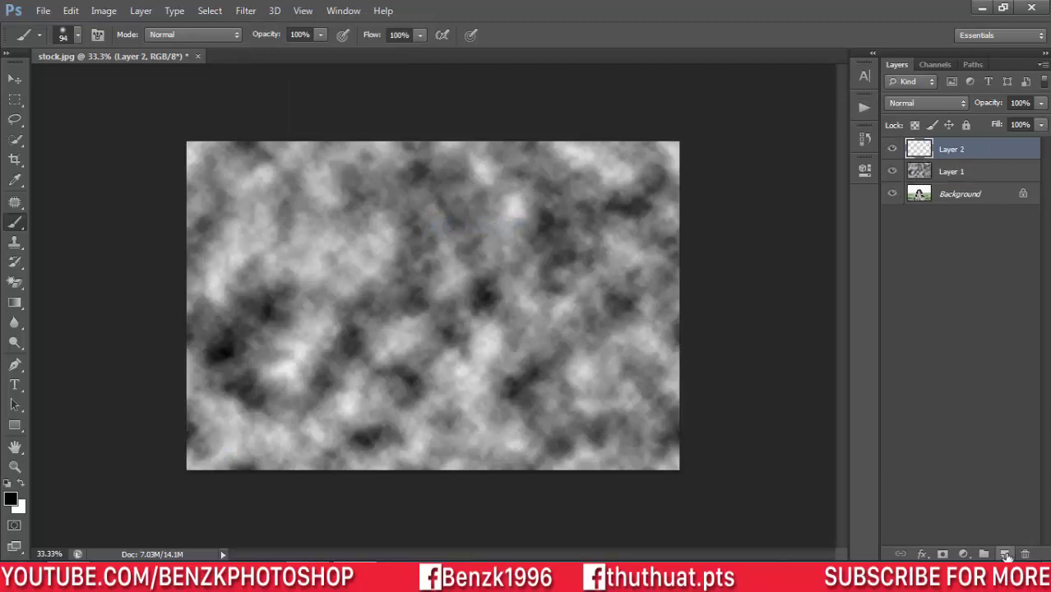
left_click(245, 11)
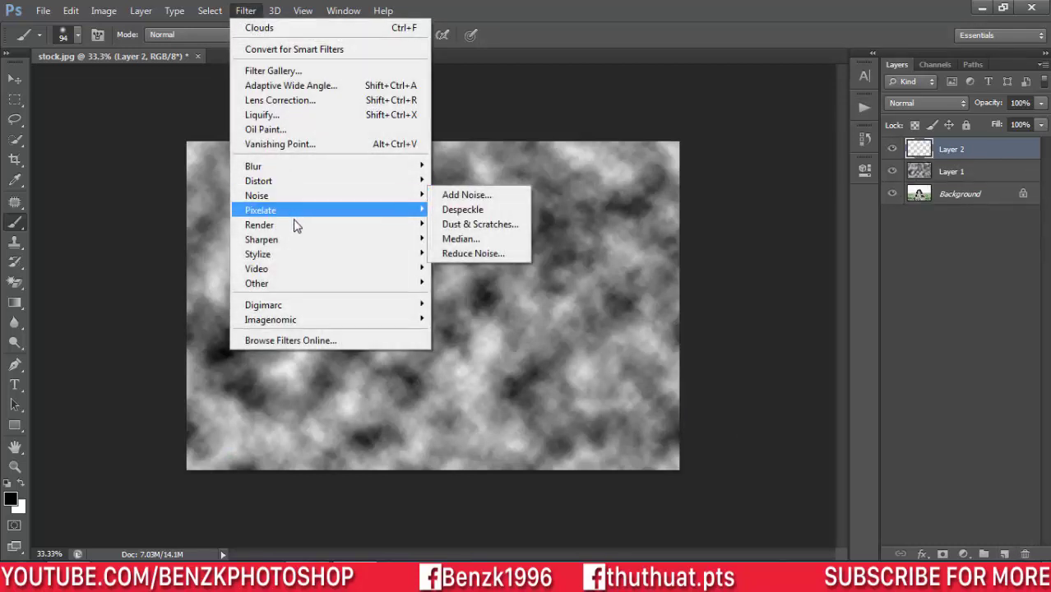
mouse_move(259, 225)
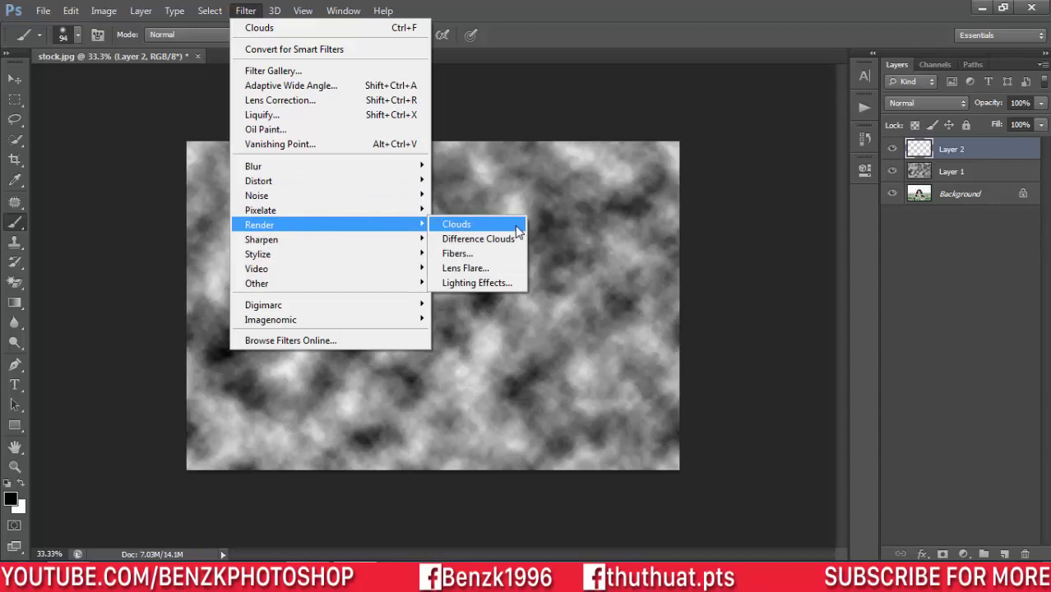
left_click(518, 231)
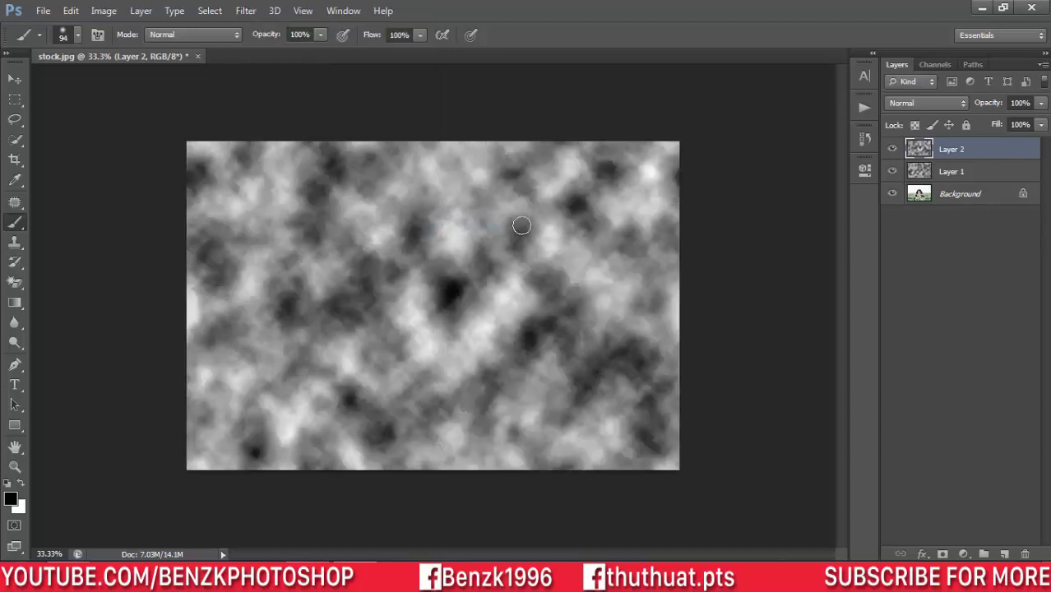
Step: Set Layer 2 to Overlay blending and merge it with Layer 1
left_click(914, 102)
key("Up")
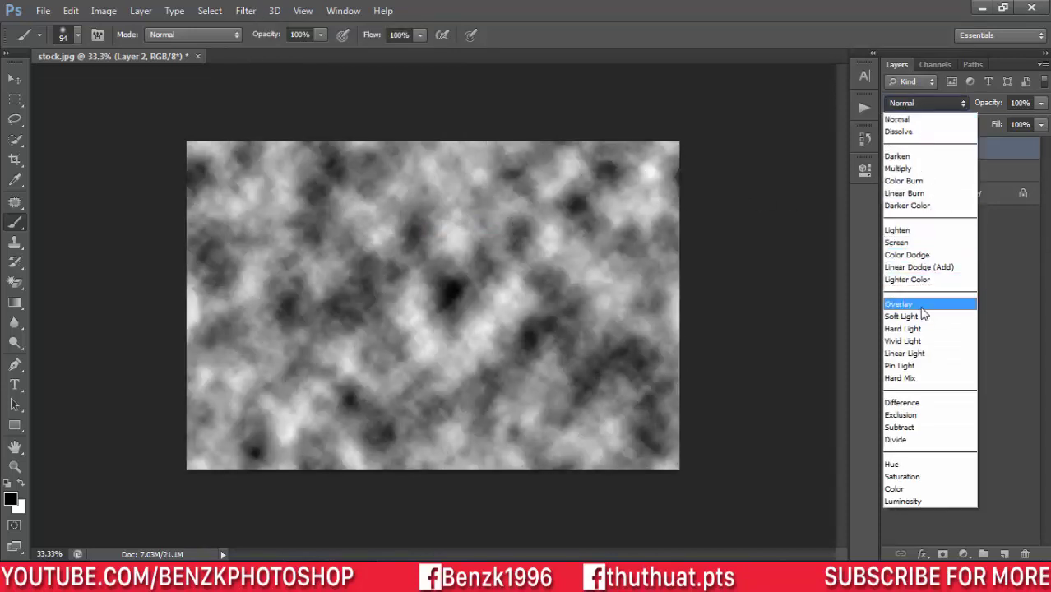
key("Return")
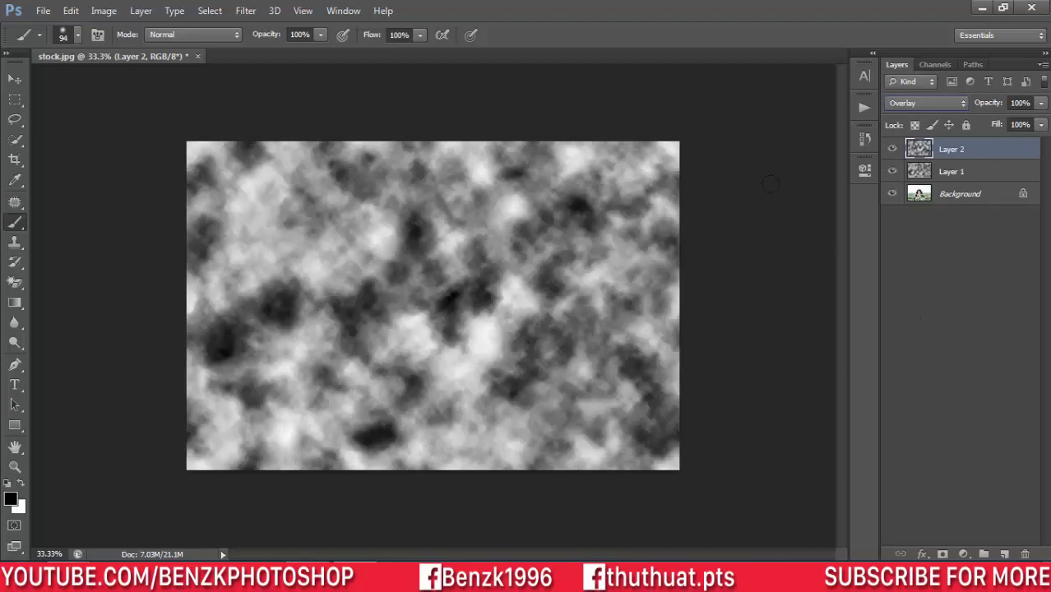
left_click(947, 181, "shift")
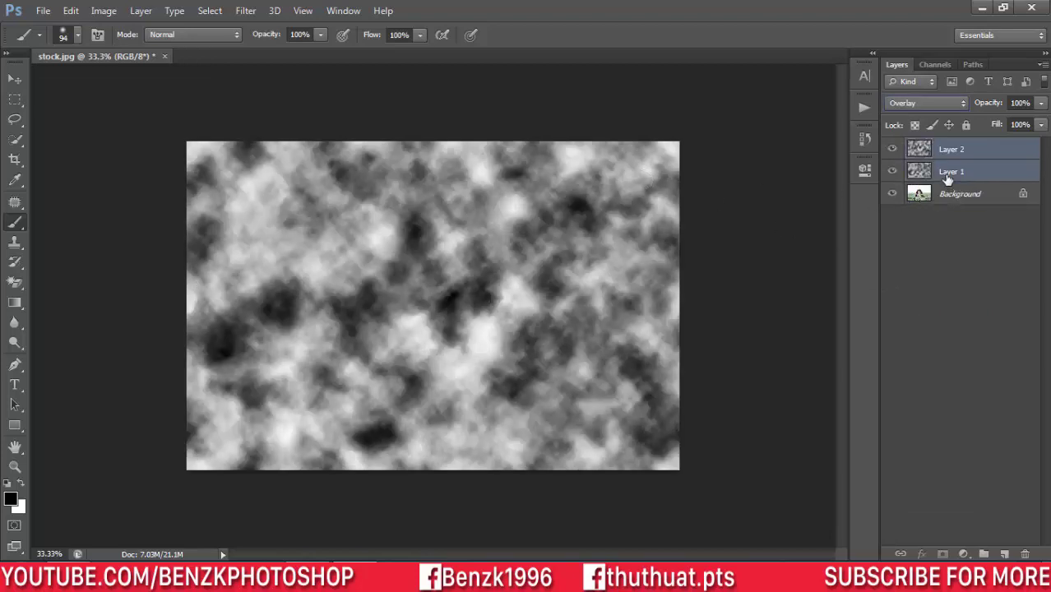
right_click(948, 180)
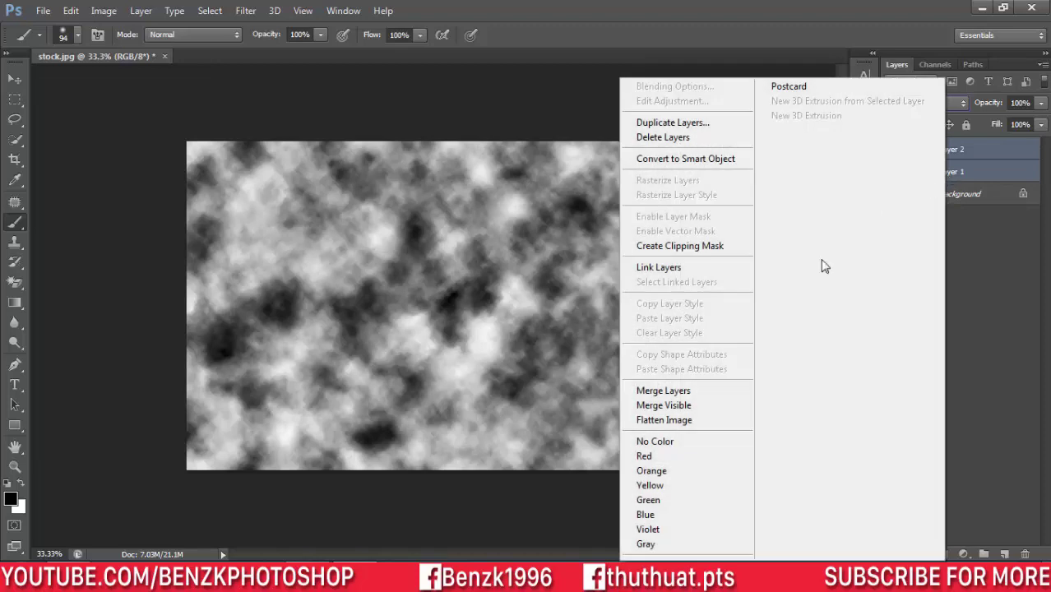
left_click(707, 399)
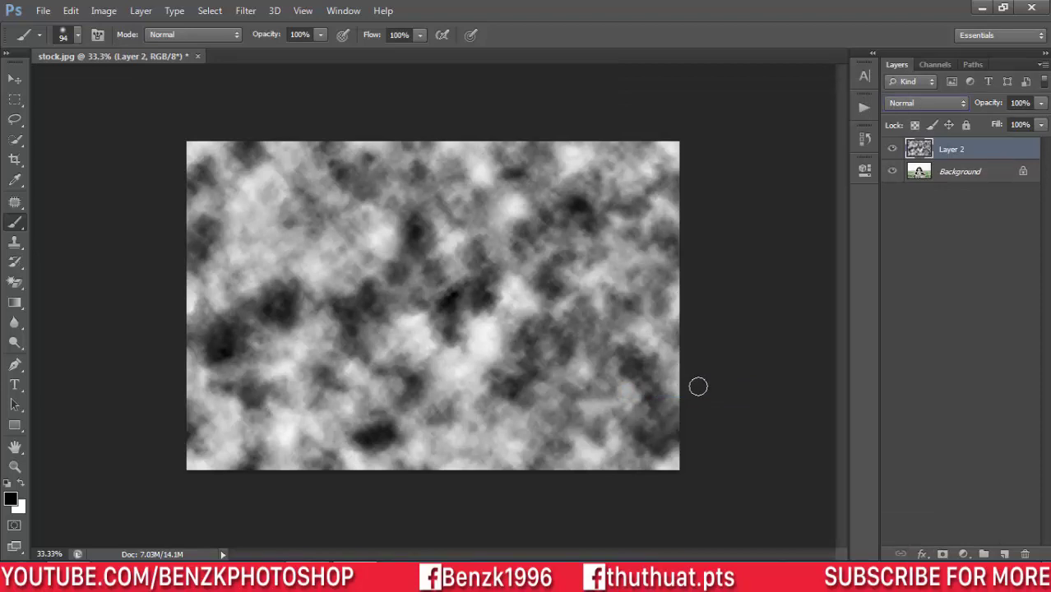
Step: Apply Extrude to Layer 2: Blocks, size 2, depth 30, Level-based, Solid Front Faces
left_click(246, 11)
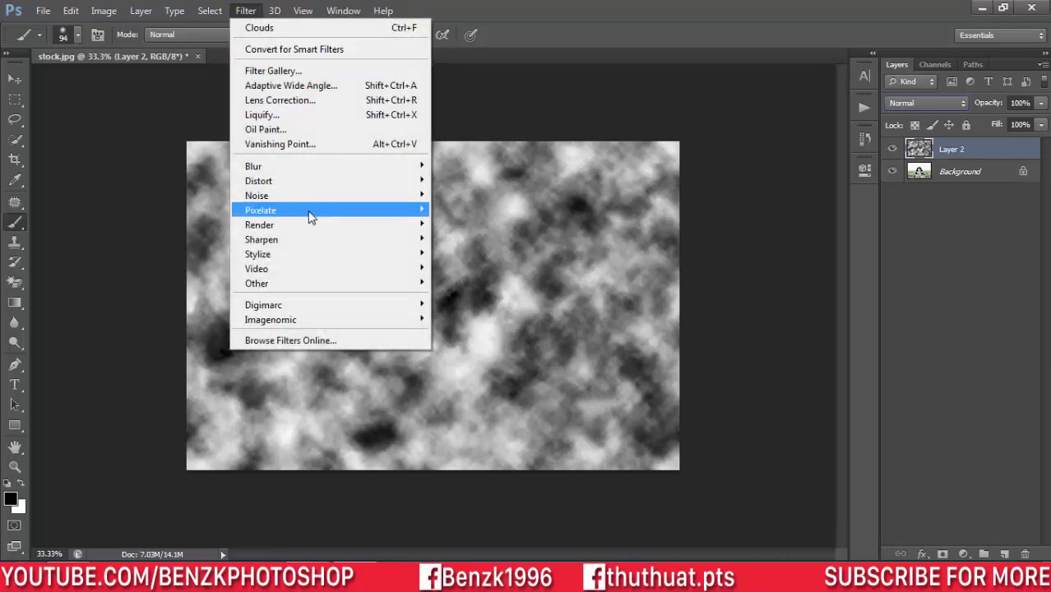
mouse_move(258, 254)
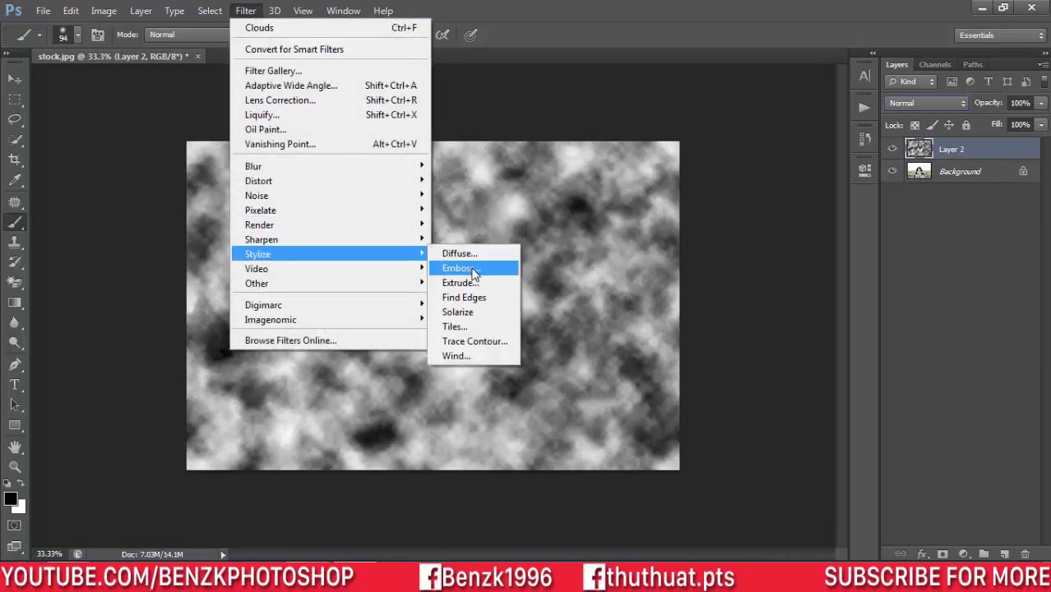
left_click(497, 283)
type("2")
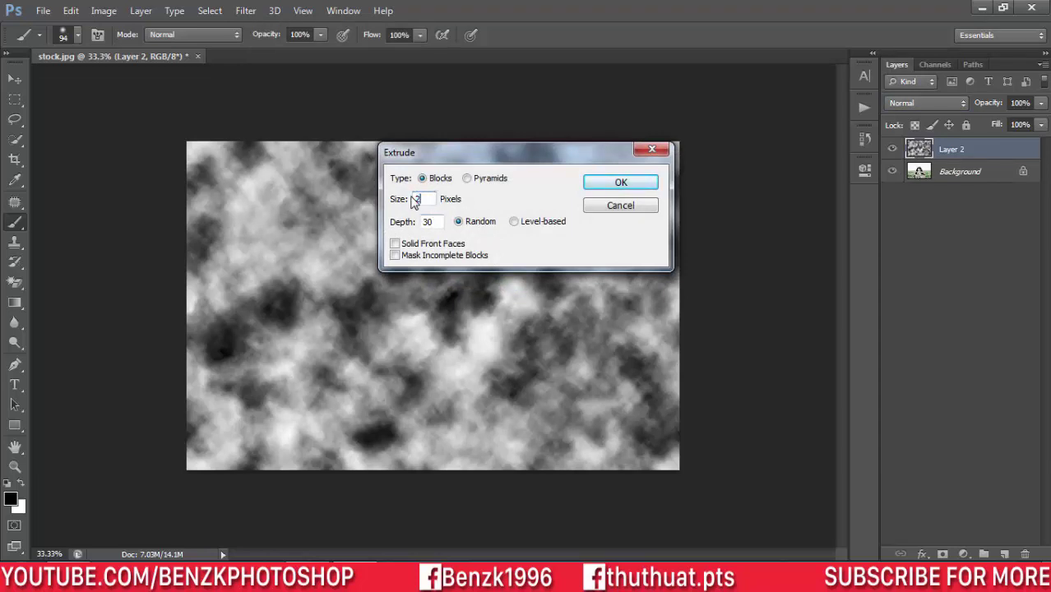
left_click(516, 223)
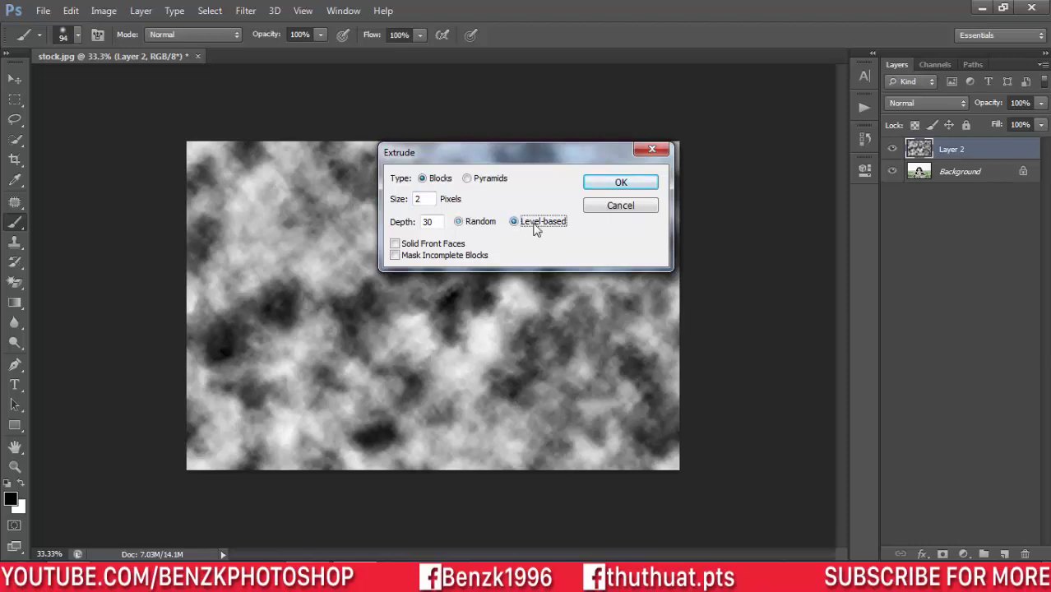
left_click(395, 245)
left_click(617, 183)
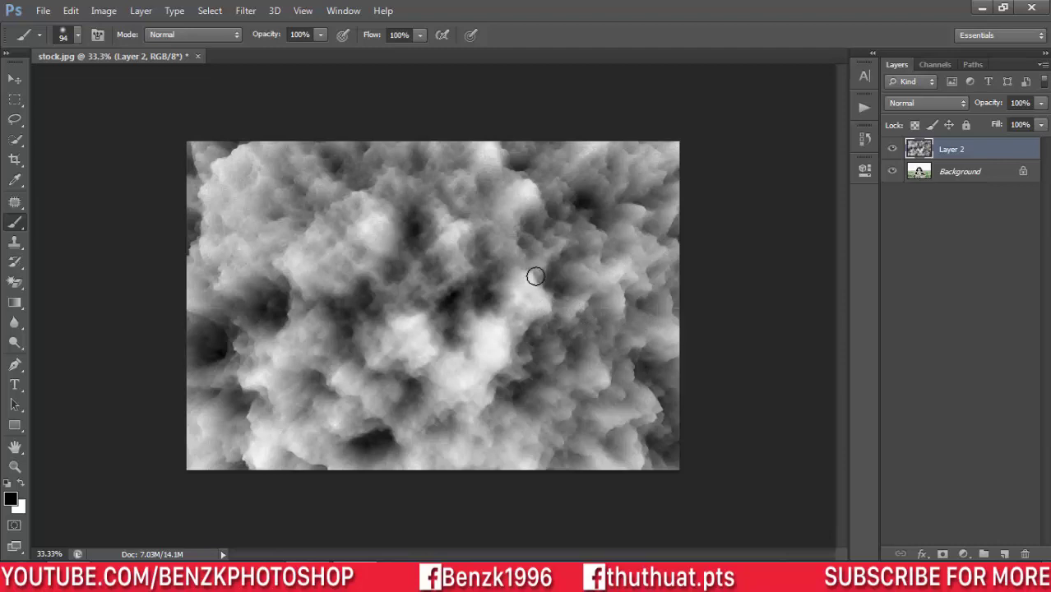
Step: Apply a 2.5-pixel Gaussian Blur to the extruded clouds on Layer 2
left_click(256, 12)
mouse_move(329, 166)
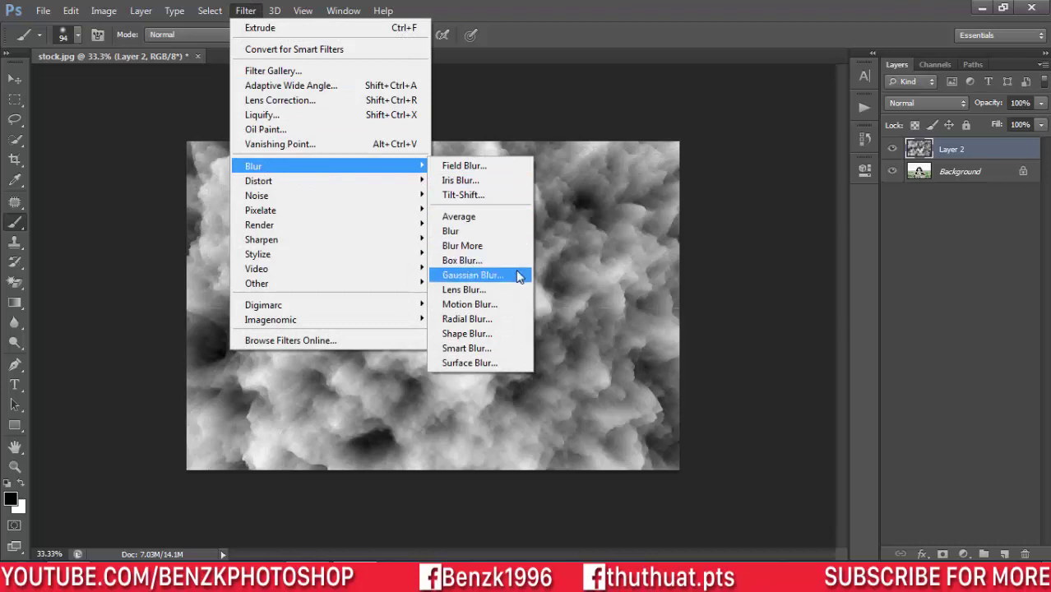
left_click(473, 274)
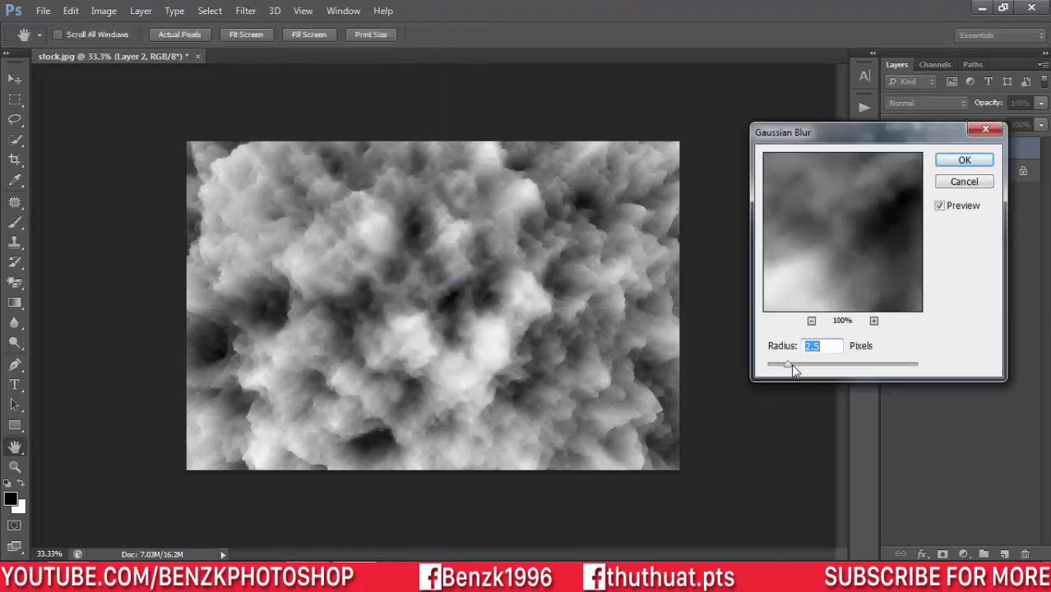
left_click_drag(791, 370, 789, 370)
type("2.5")
left_click(965, 159)
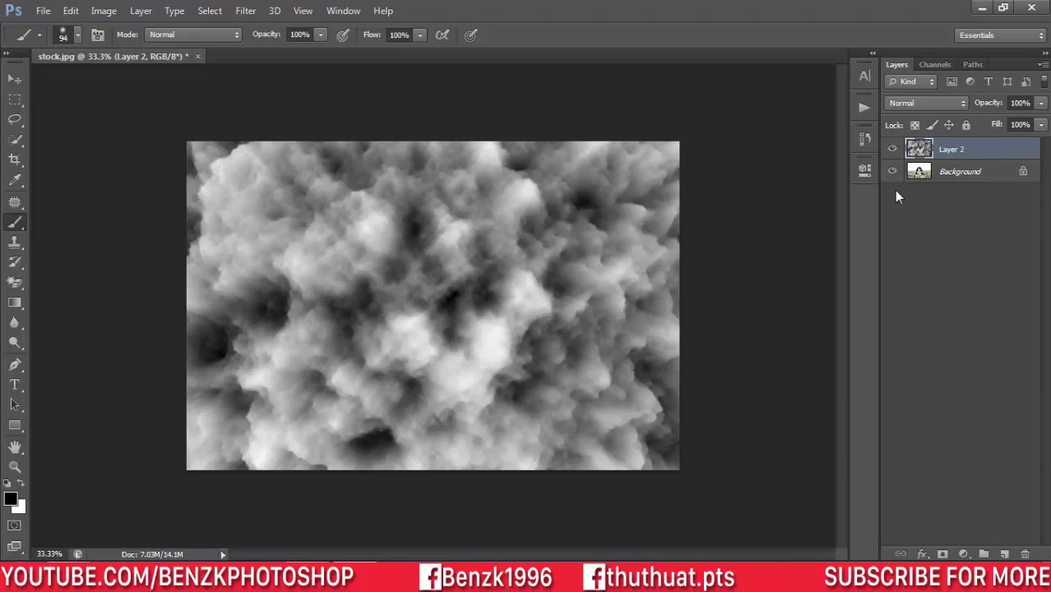
Step: Dismiss stray adjustment, path and brush menus, then select the Move tool and zoom out to 16.7%
left_click(964, 555)
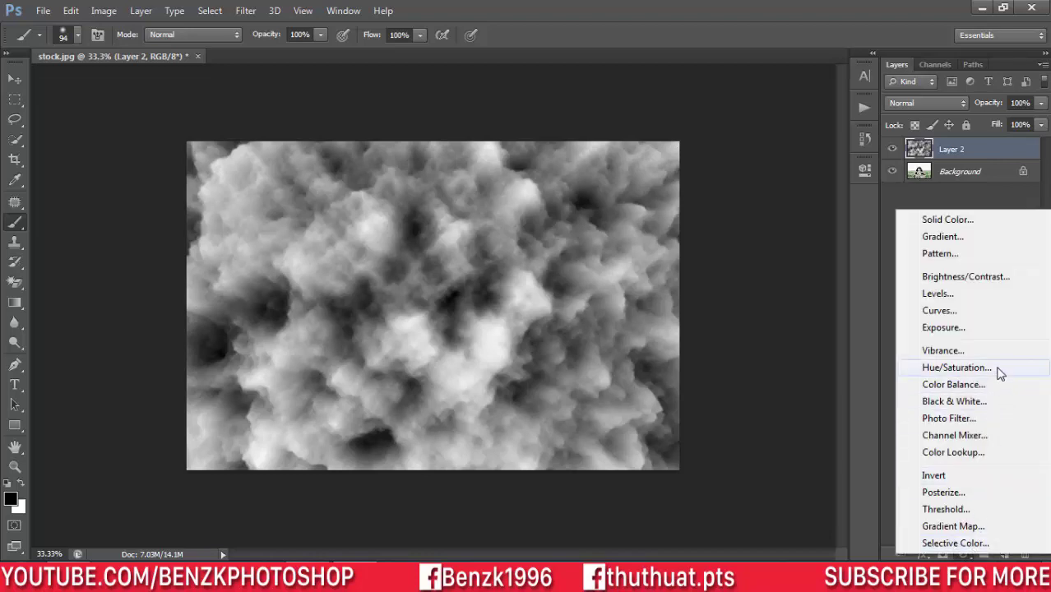
left_click(885, 398)
key("a")
right_click(635, 377)
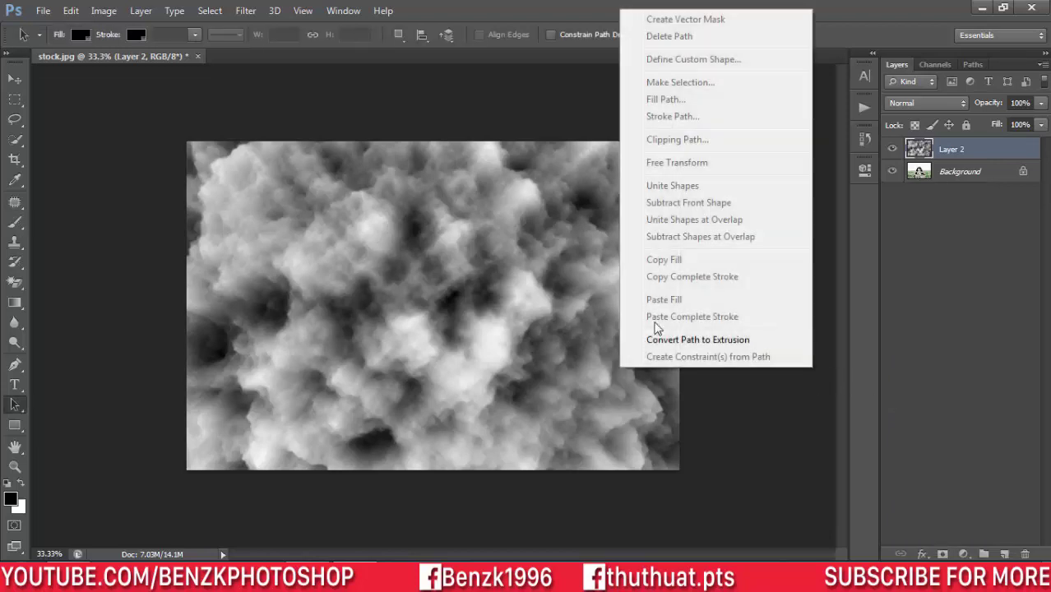
left_click(765, 442)
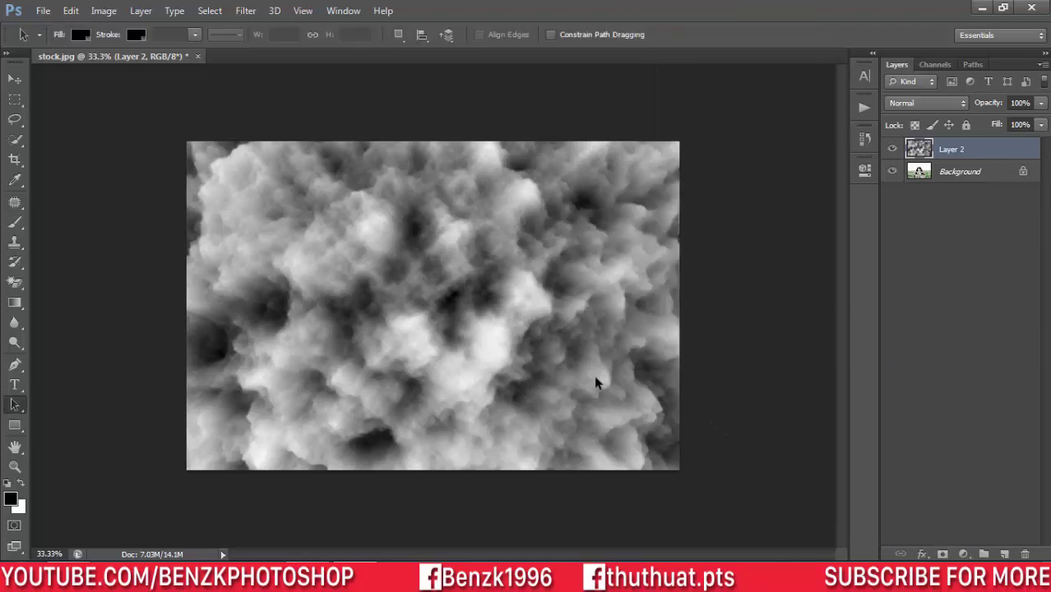
key("b")
right_click(603, 341)
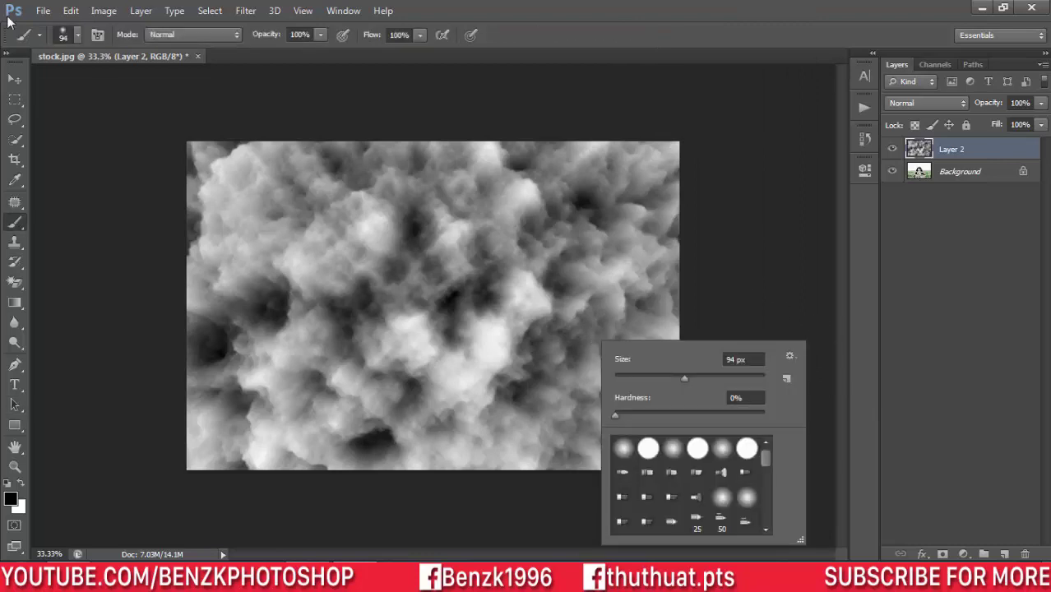
left_click(18, 81)
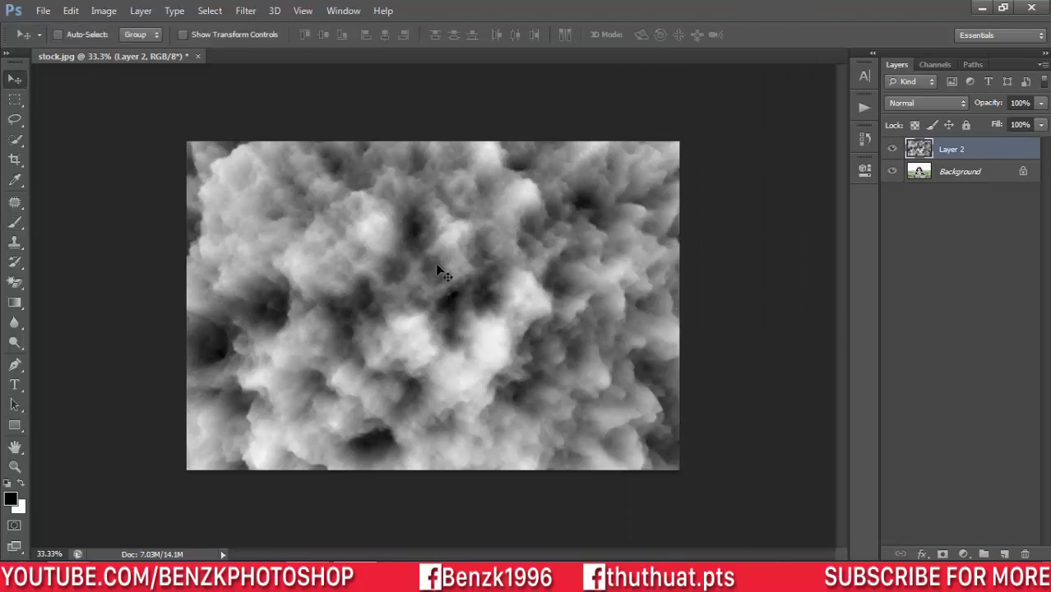
key("ctrl+minus")
key("ctrl+minus")
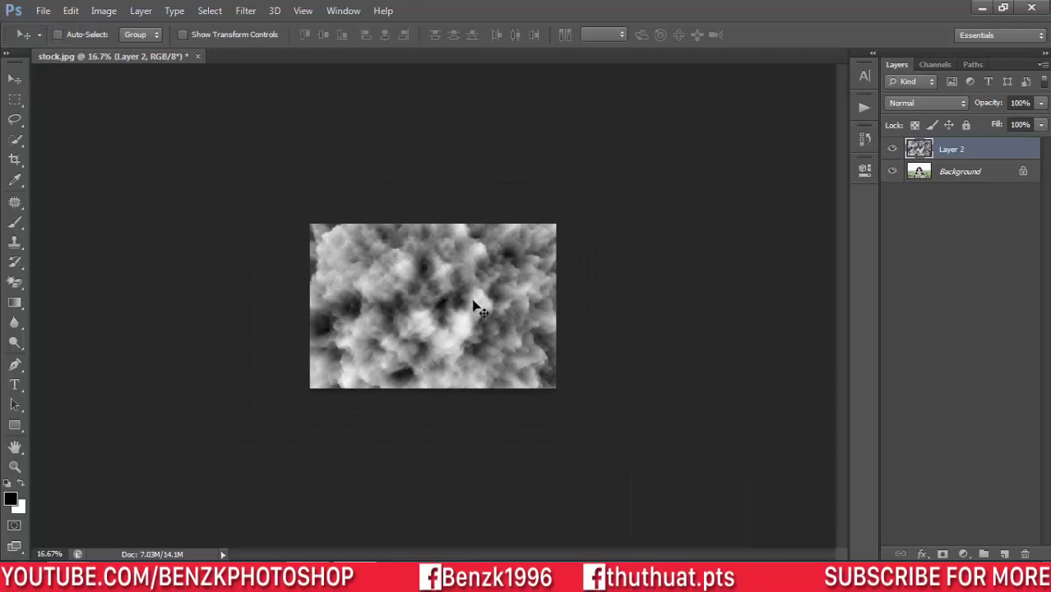
Step: Free-transform Layer 2, moving the clouds up into the top half of the image
key("ctrl+t")
left_click_drag(475, 307, 476, 231)
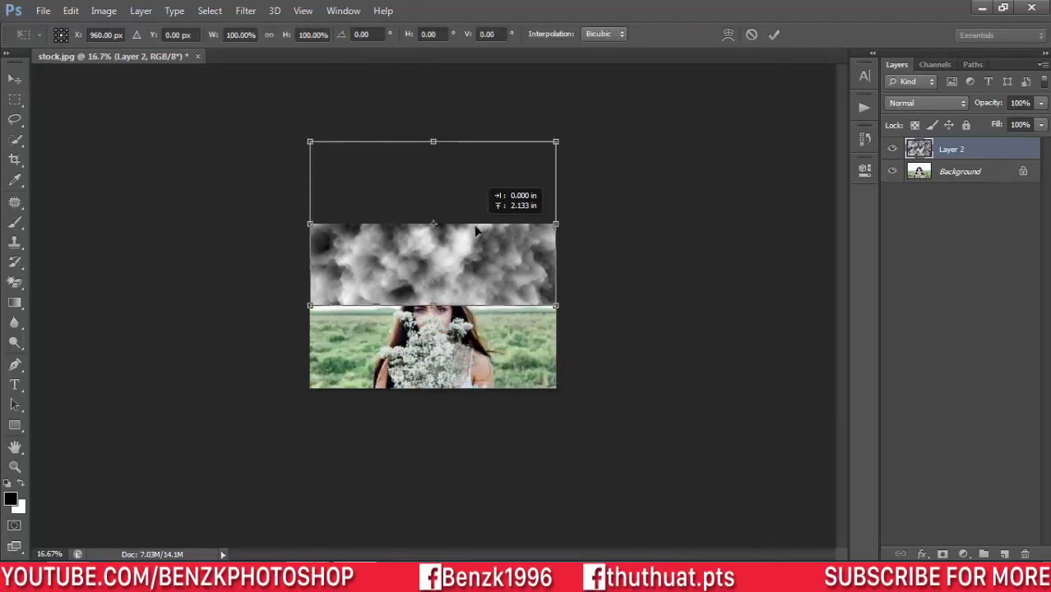
left_click_drag(476, 233, 479, 231)
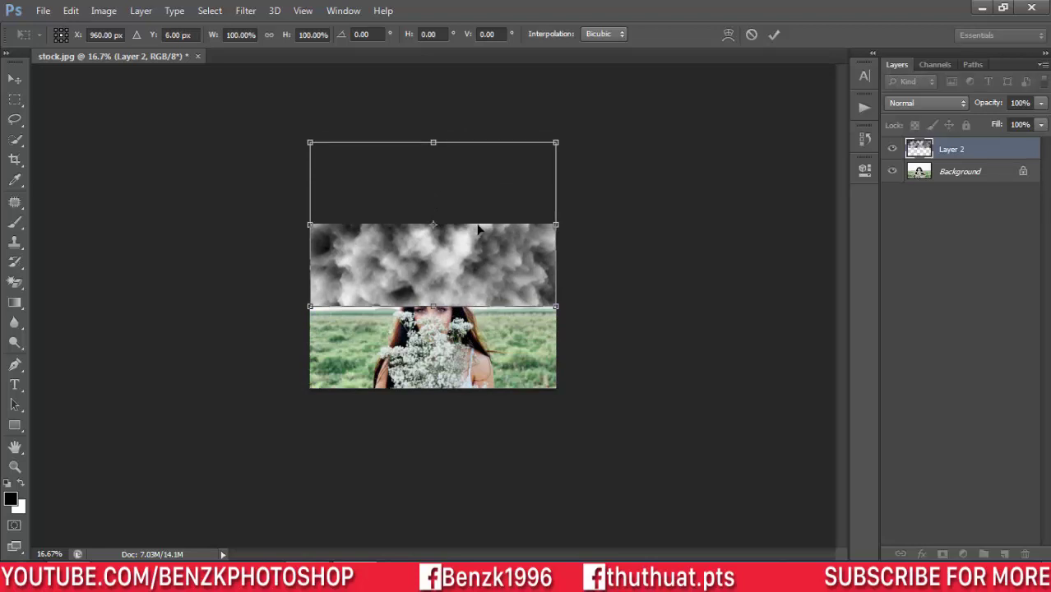
key("shift+Down")
key("shift+Down")
key("shift+Down")
key("Down")
key("Down")
key("Down")
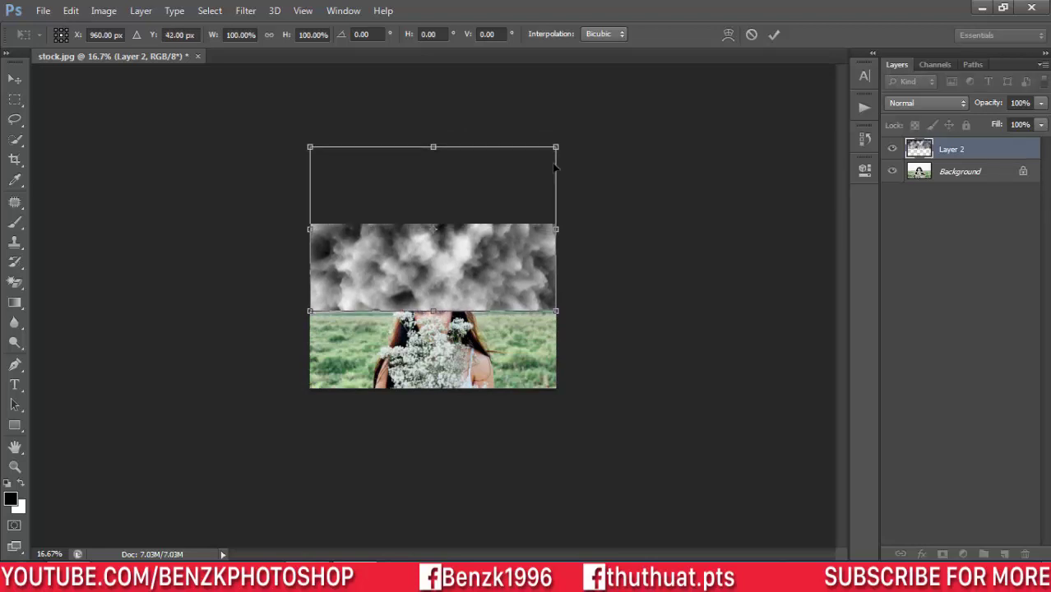
Step: Perspective-stretch the clouds so their top widens past the canvas edges, then commit
right_click(531, 288)
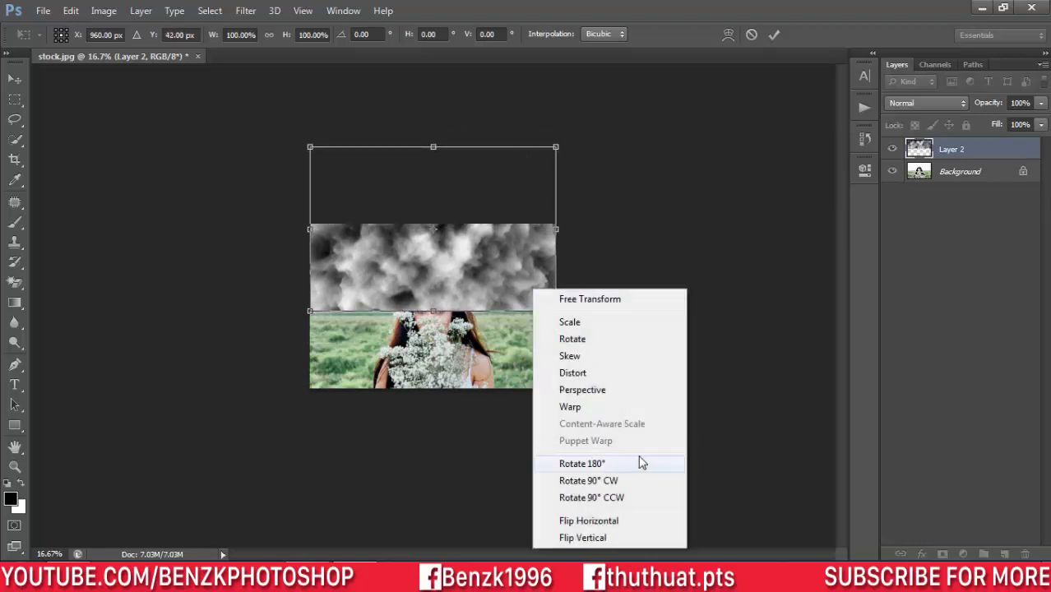
left_click(613, 390)
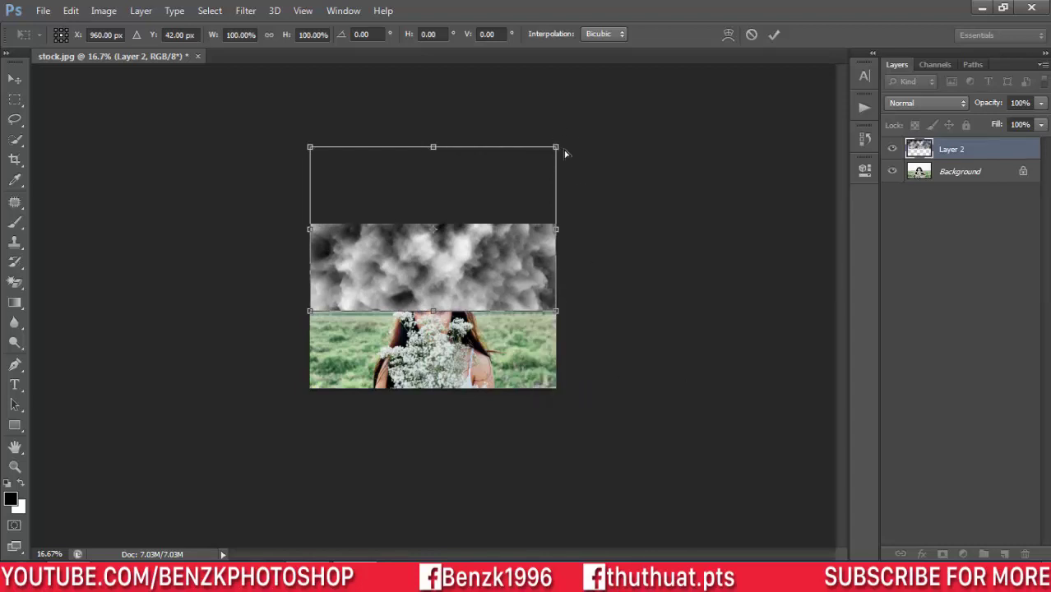
left_click_drag(565, 153, 913, 206)
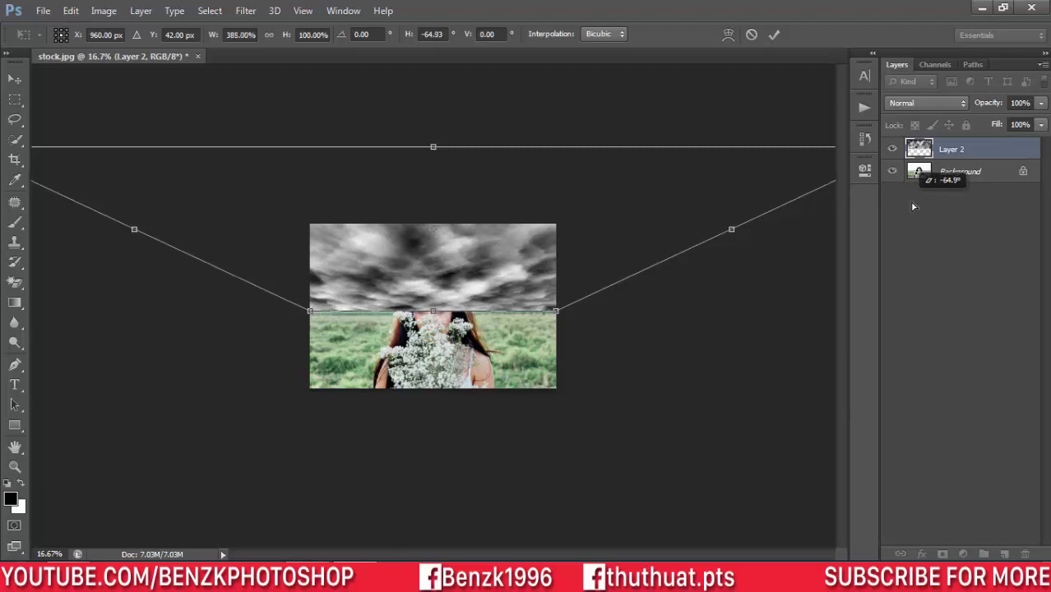
left_click_drag(913, 206, 924, 210)
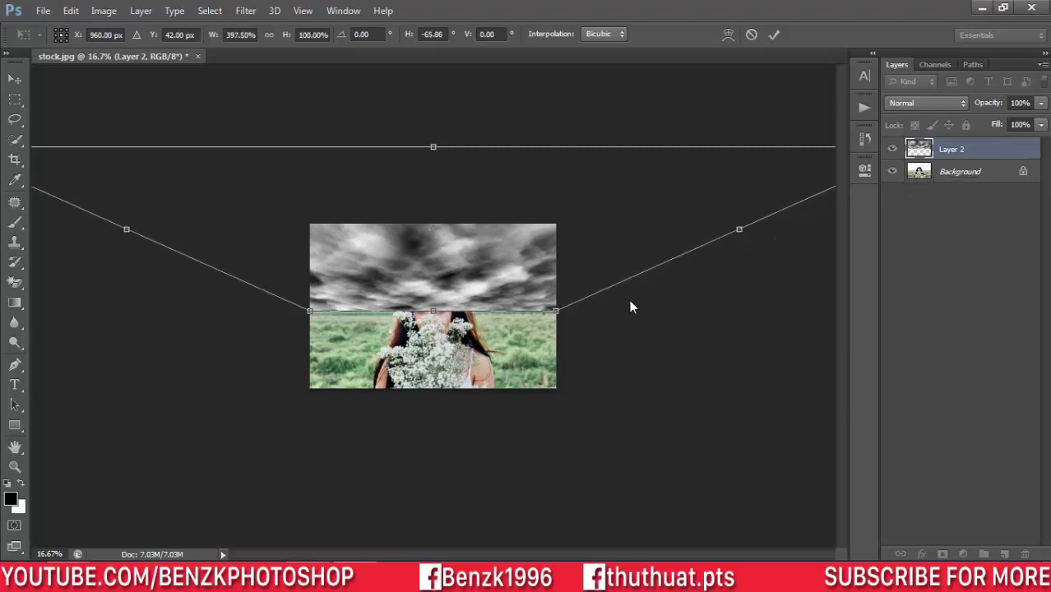
key("Return")
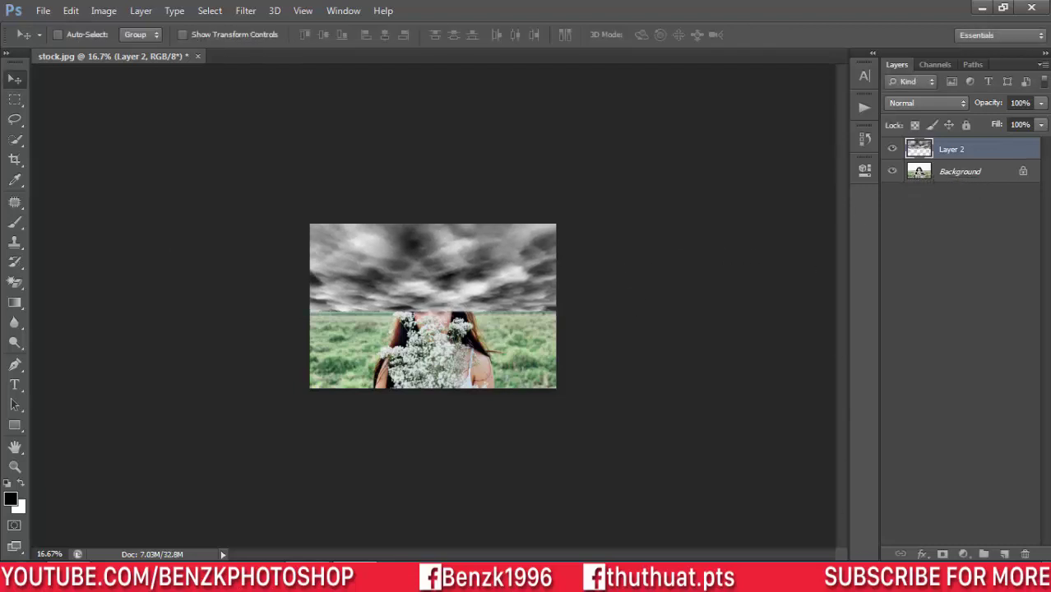
Step: Fit the image on screen with the Zoom tool and bring up the adjustment layer list
key("z")
right_click(469, 293)
left_click(484, 306)
right_click(486, 310)
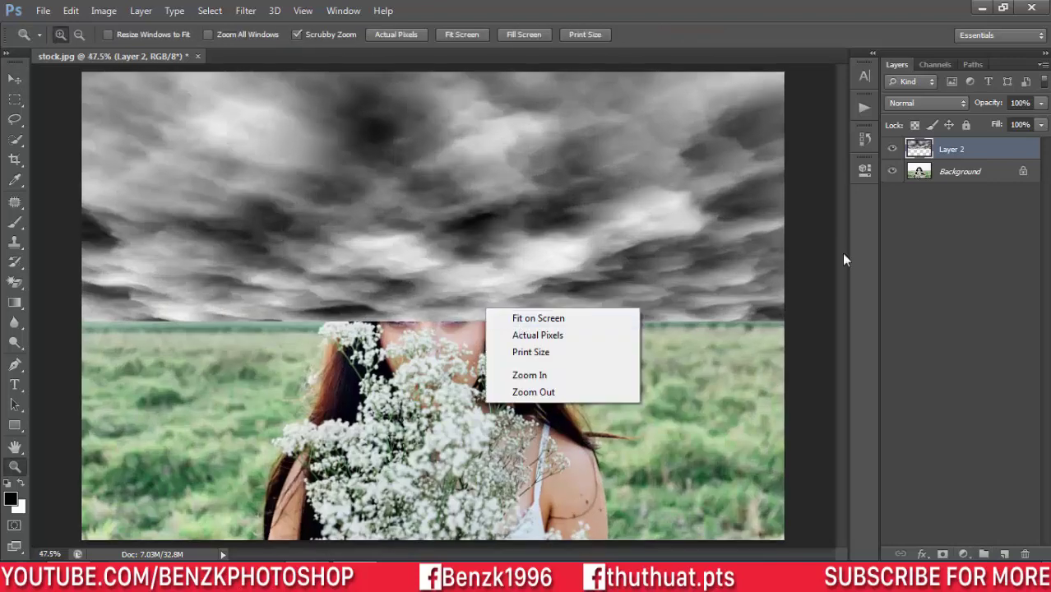
left_click(989, 408)
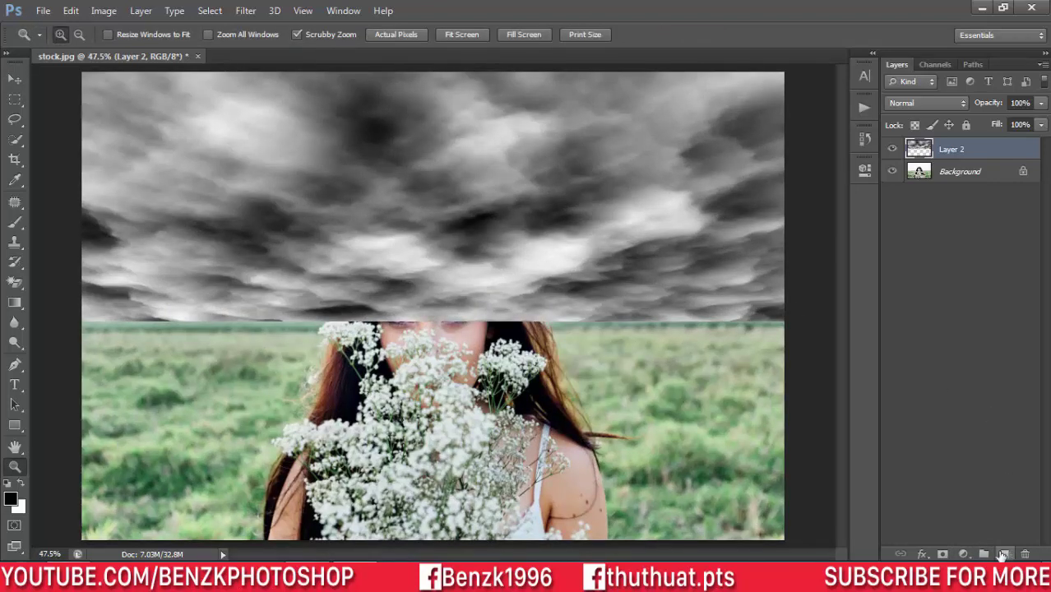
left_click(963, 555)
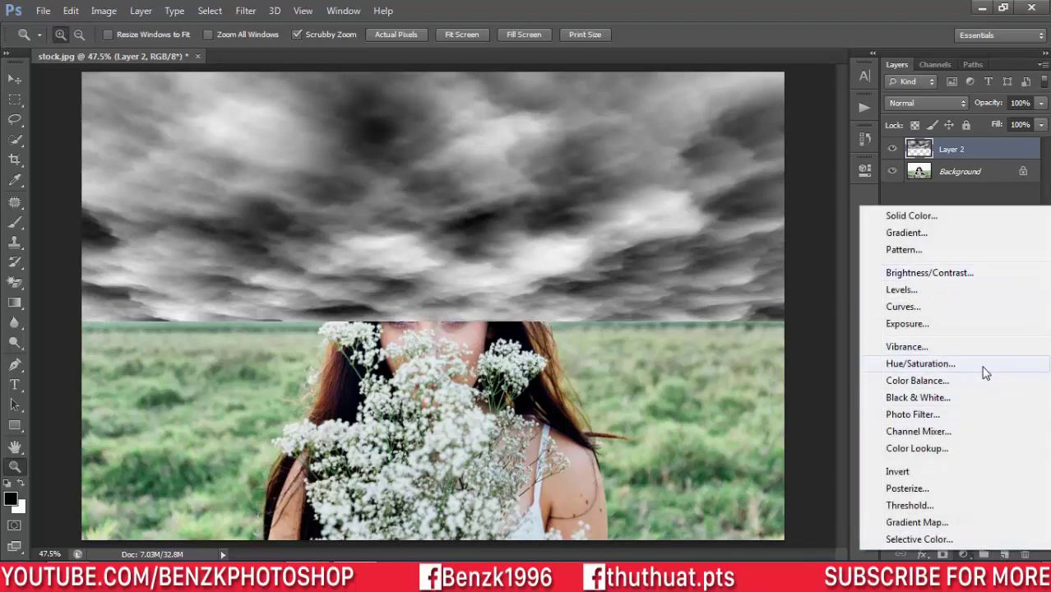
Step: Add a colorized Hue/Saturation layer with hue about 202, saturation 57, lightness +60
left_click(958, 366)
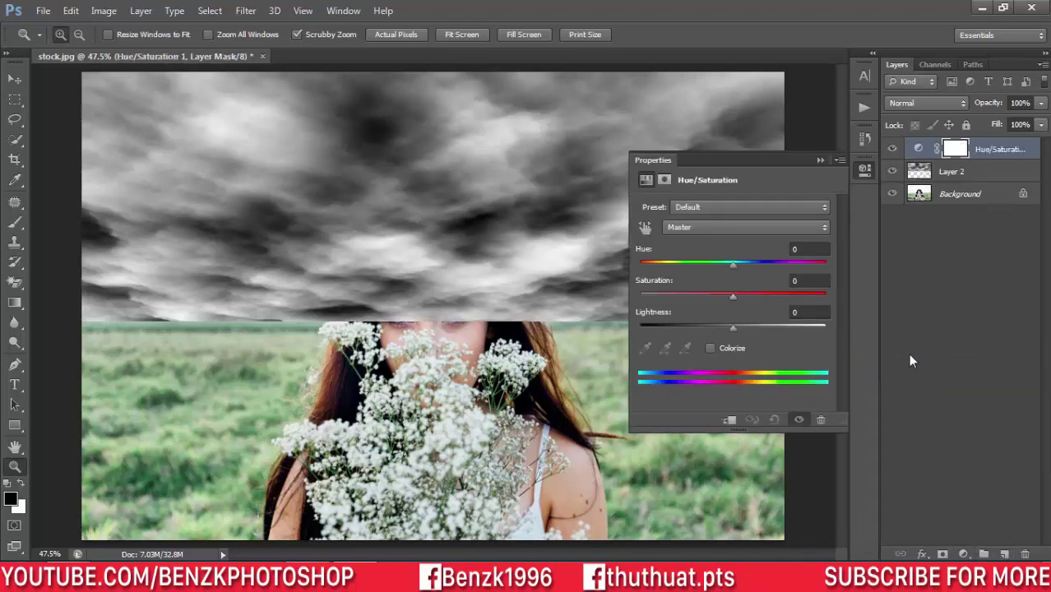
left_click(731, 348)
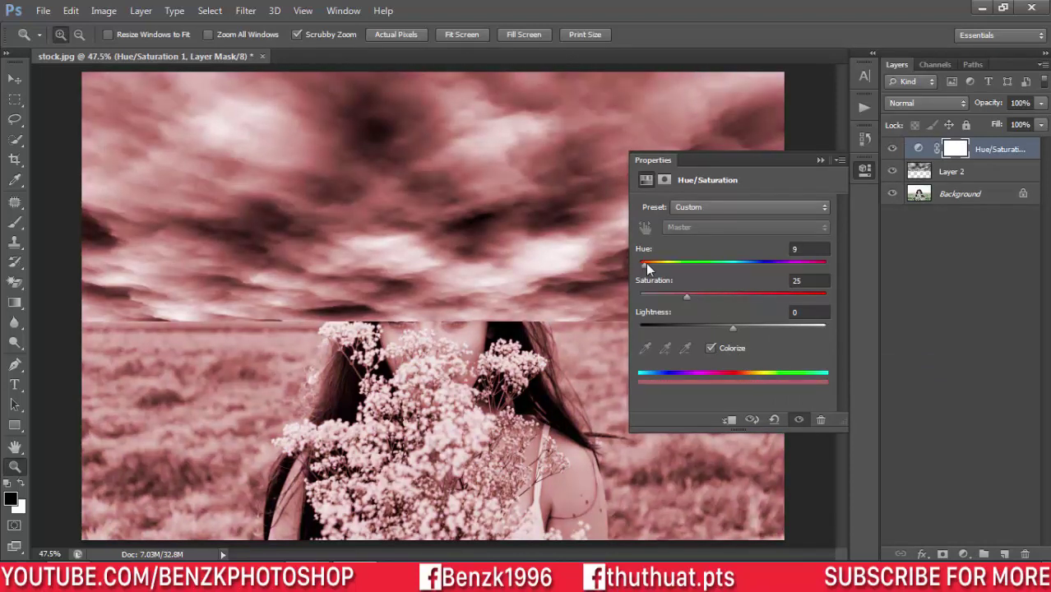
left_click_drag(643, 263, 750, 270)
mouse_move(687, 299)
left_mouse_down()
mouse_move(749, 299)
mouse_move(739, 295)
left_mouse_up()
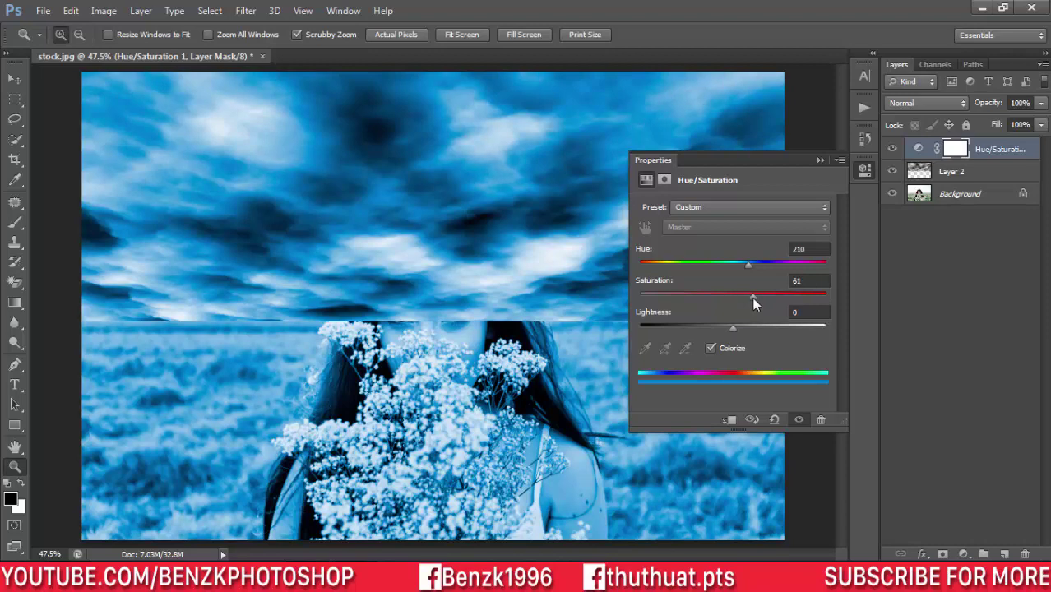
left_click_drag(737, 329, 791, 329)
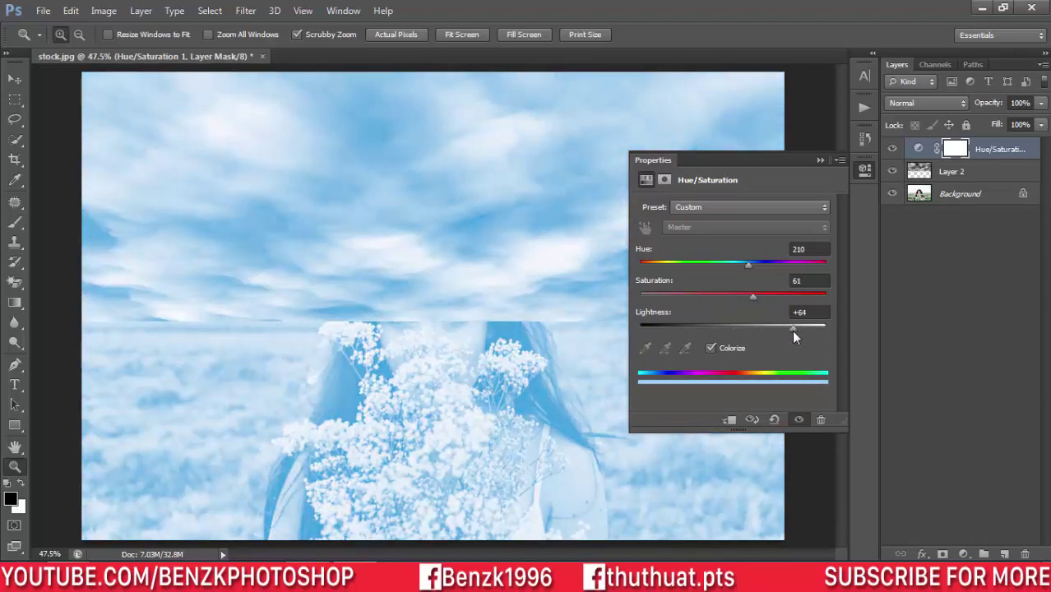
left_click_drag(790, 329, 788, 331)
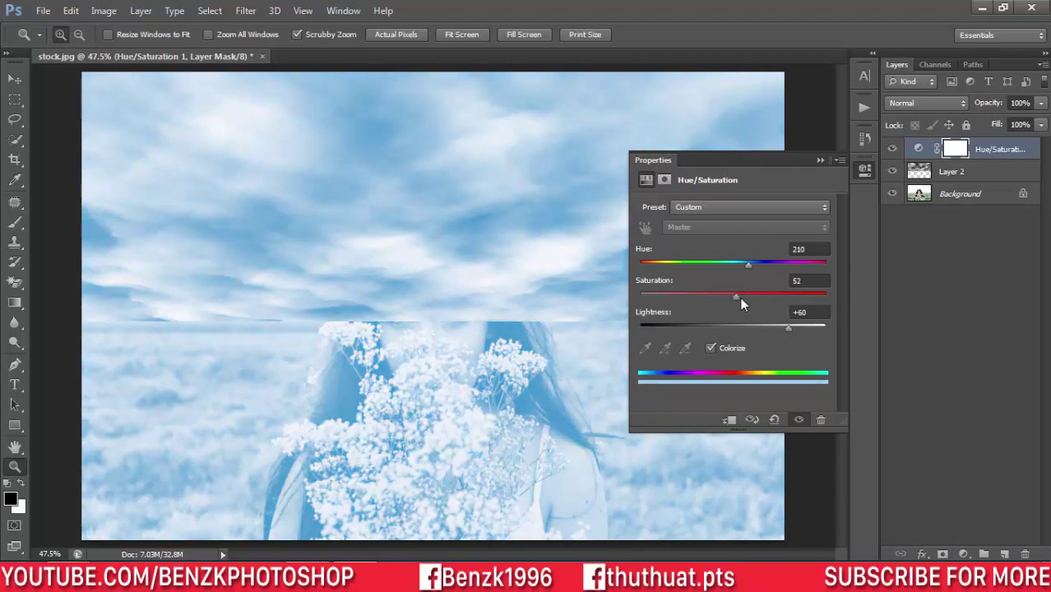
left_click(747, 265)
left_click_drag(744, 263, 743, 263)
left_click(821, 161)
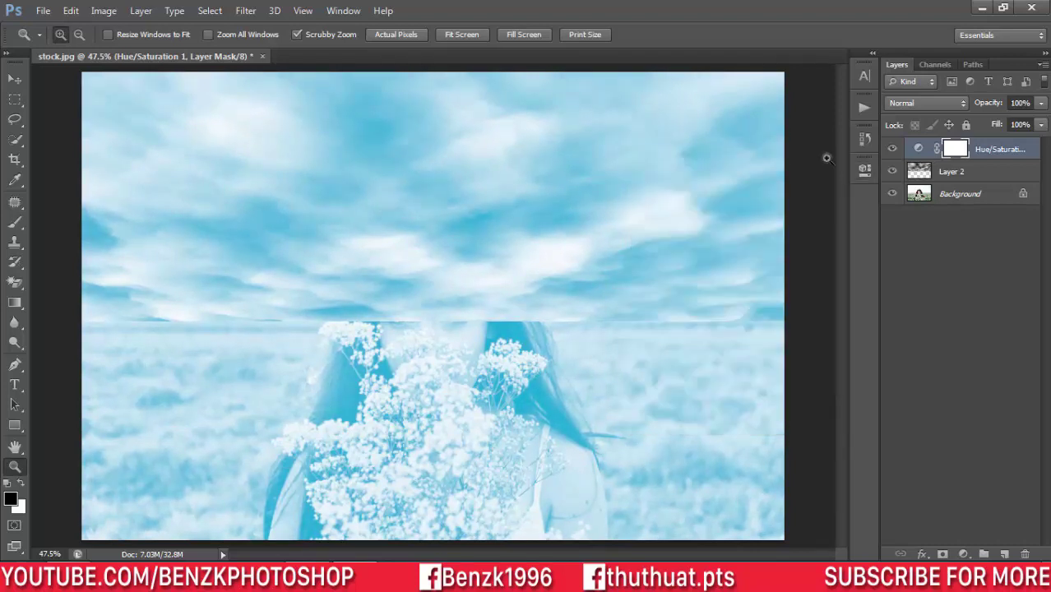
left_click(962, 174)
Step: Group Layer 2 and the Hue/Saturation layer into Group 1 with a white mask, undoing a trial gradient
left_click(149, 12)
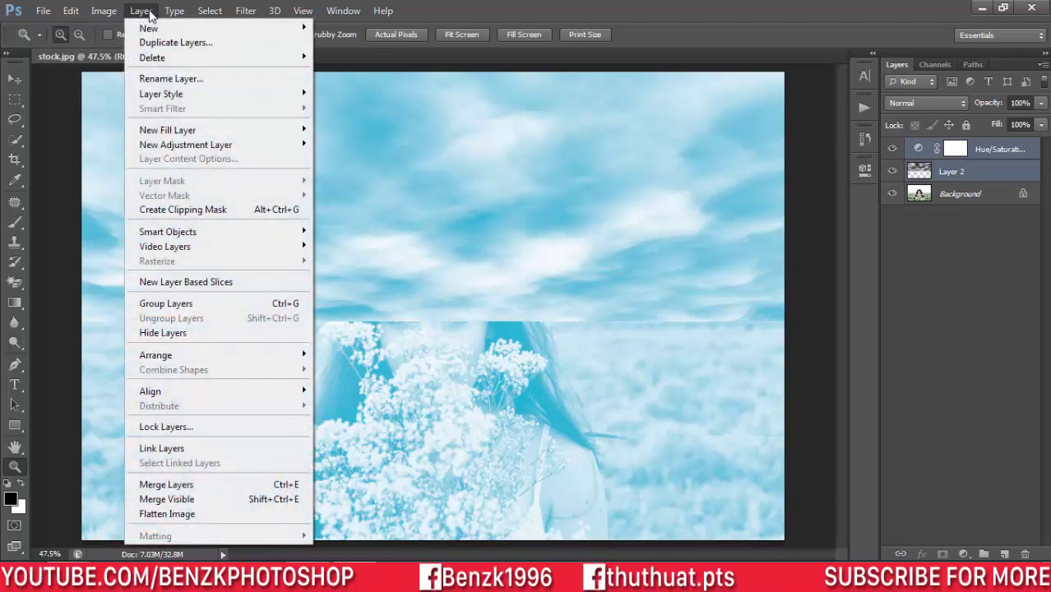
left_click(194, 303)
left_click(942, 554)
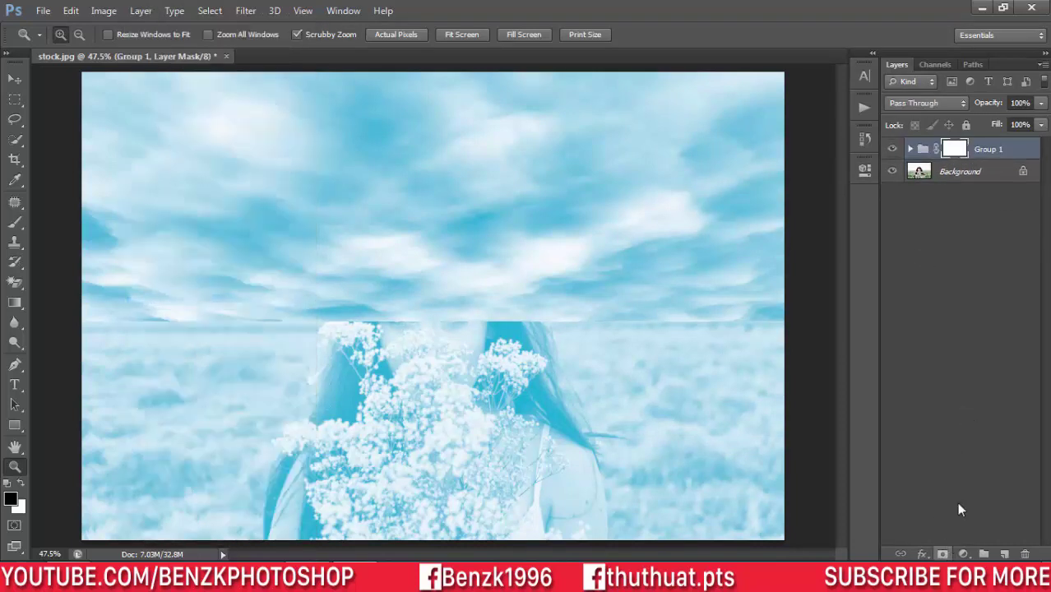
left_click(15, 303)
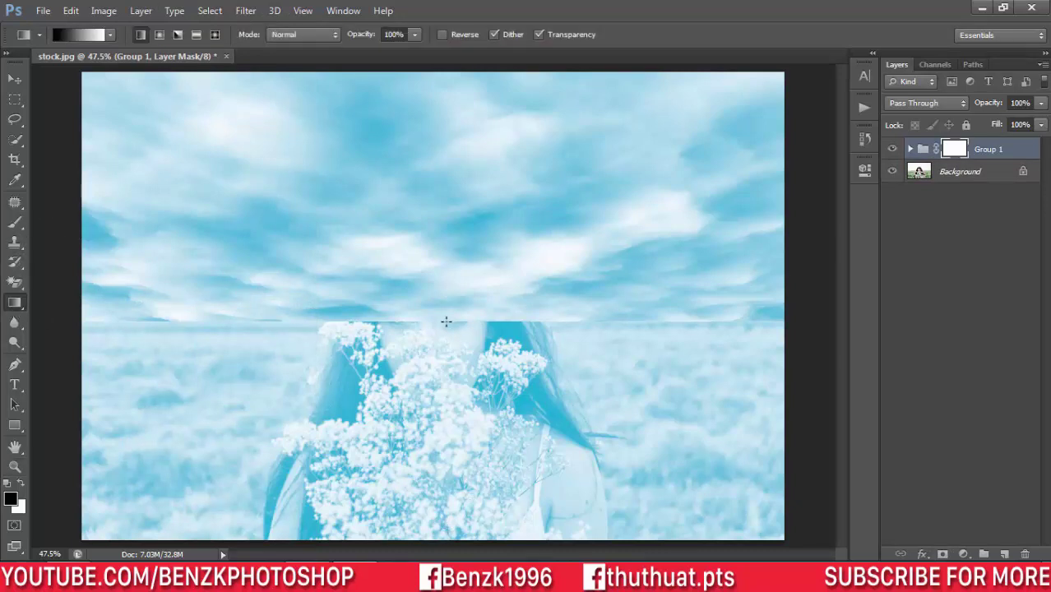
left_click_drag(441, 306, 442, 317)
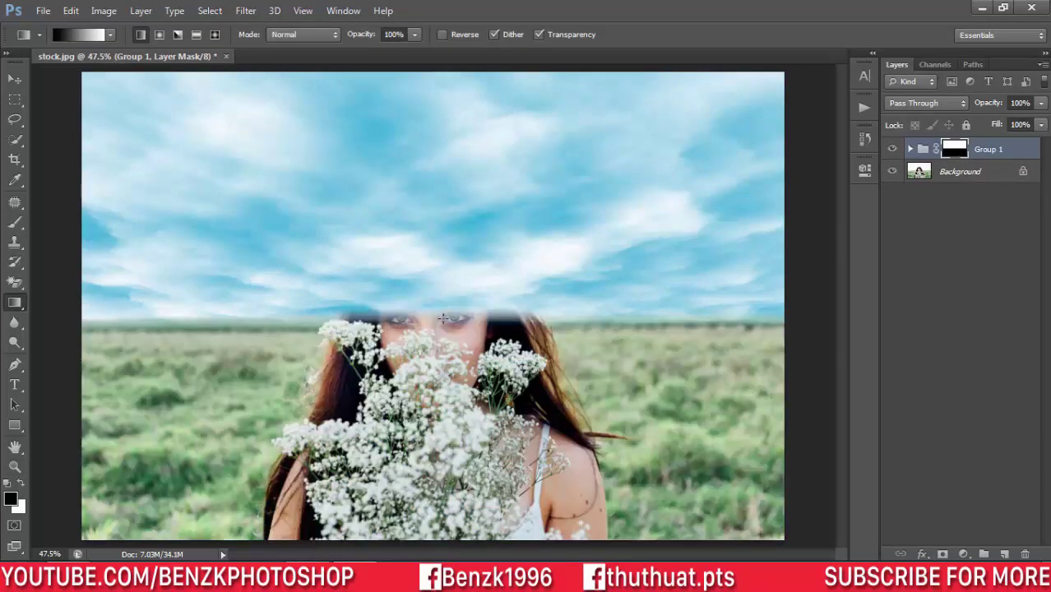
key("ctrl+z")
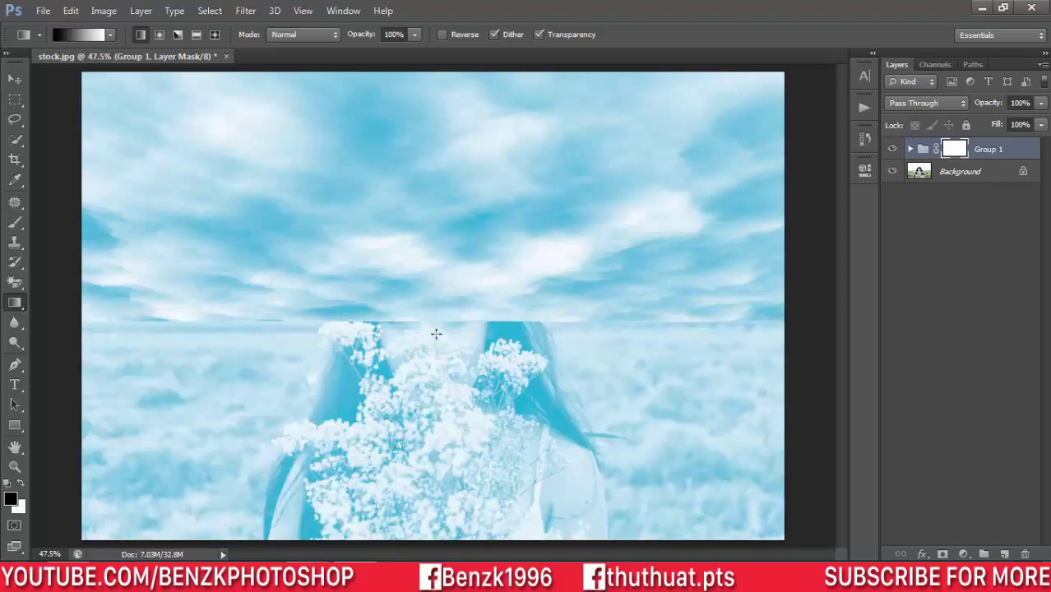
Step: Set Group 1's blend mode to Multiply
left_click(910, 107)
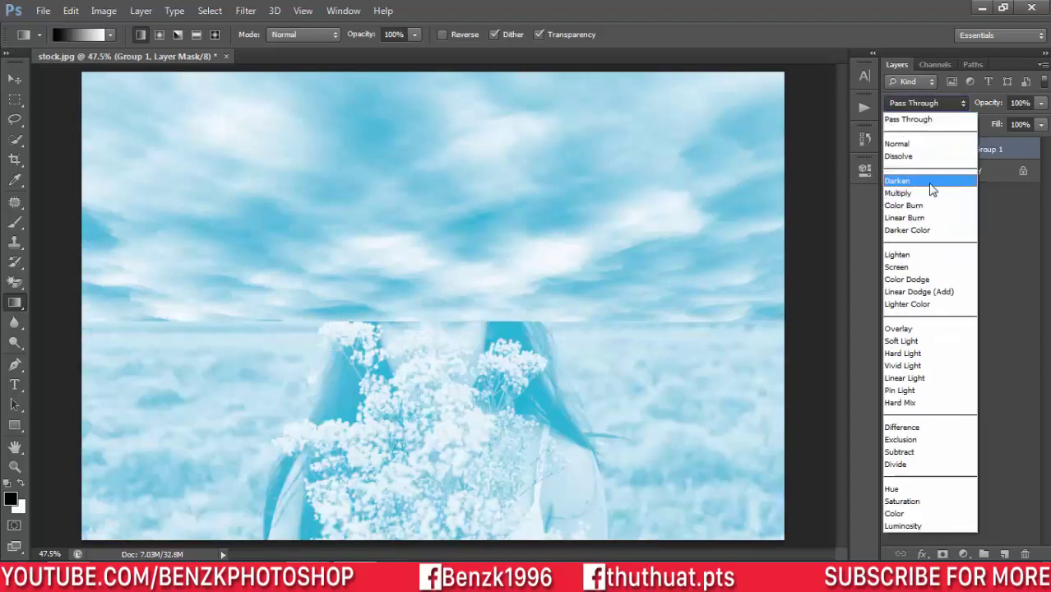
left_click(957, 193)
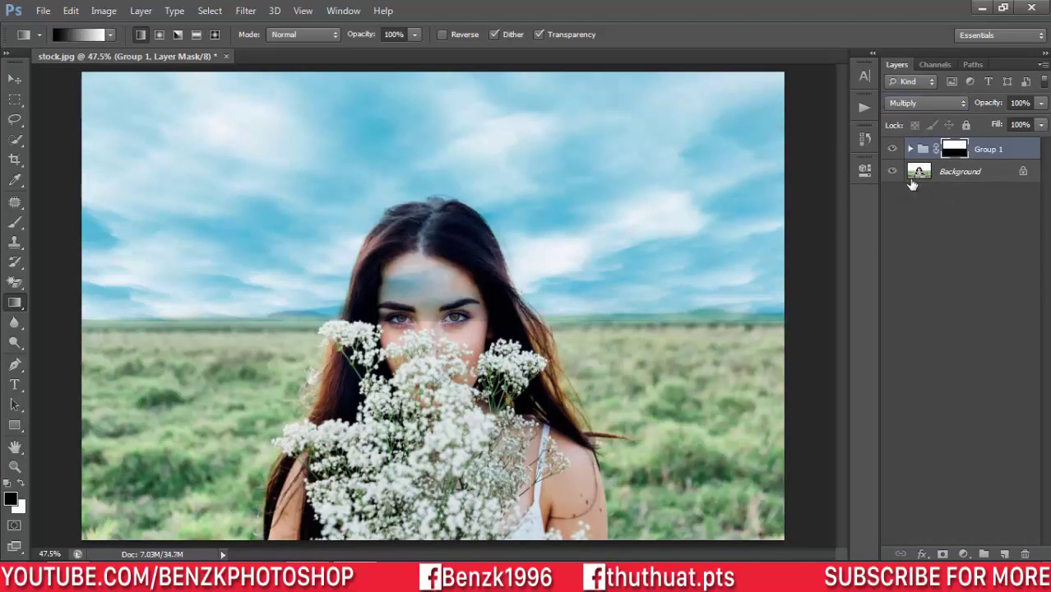
Step: Paint with a black, 0%-hardness brush on Group 1's mask to remove the blue tint from the woman's forehead
left_click(15, 222)
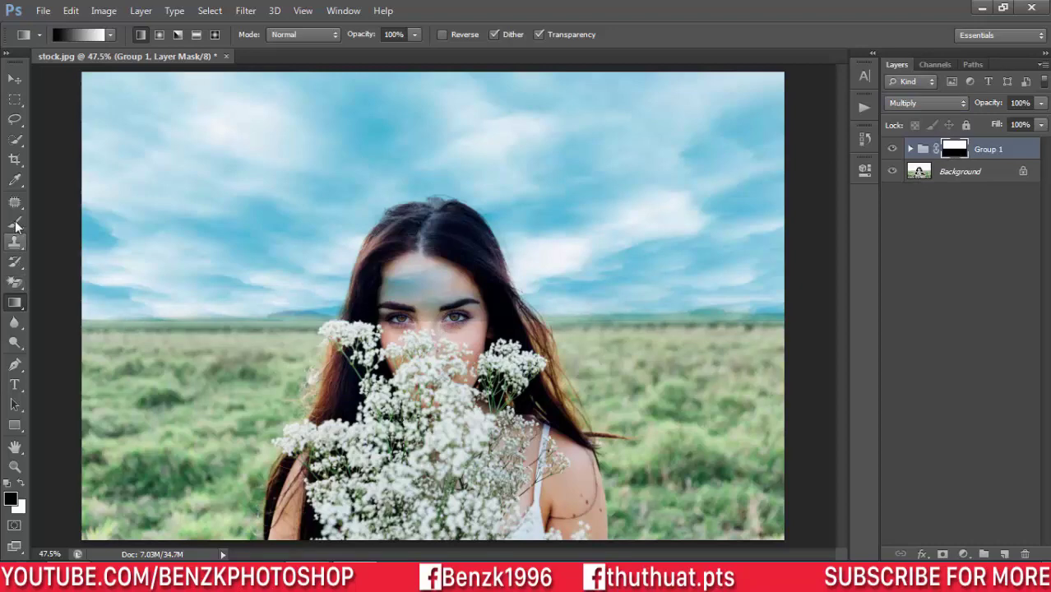
left_click(11, 500)
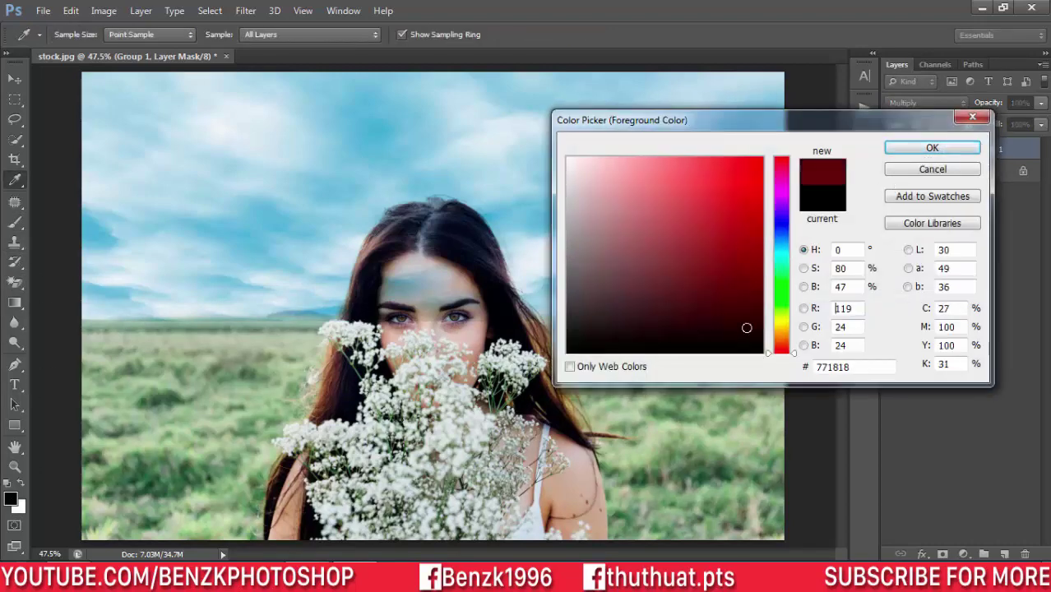
left_click(930, 149)
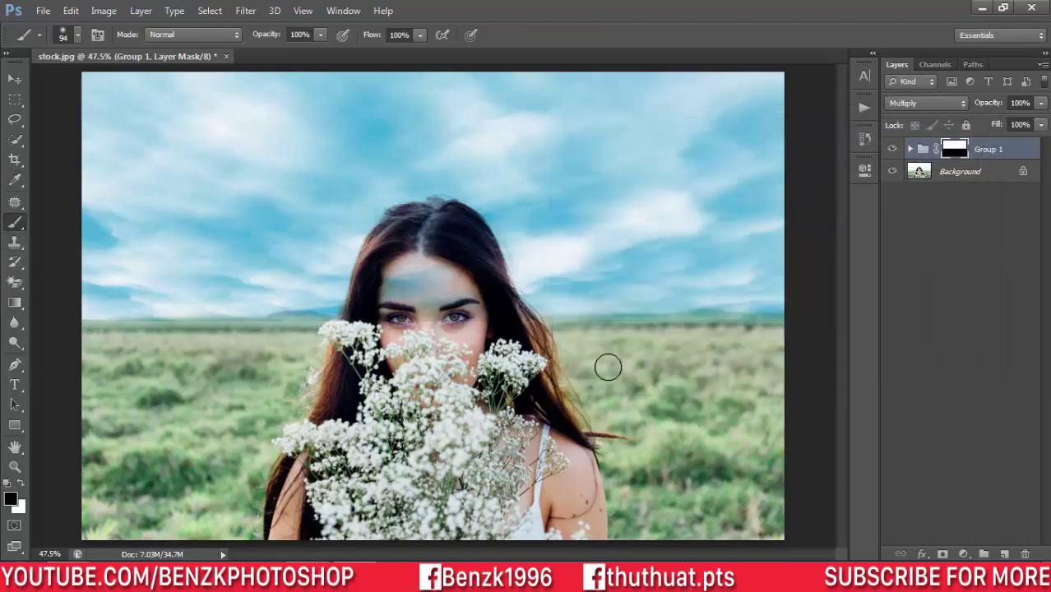
key("alt")
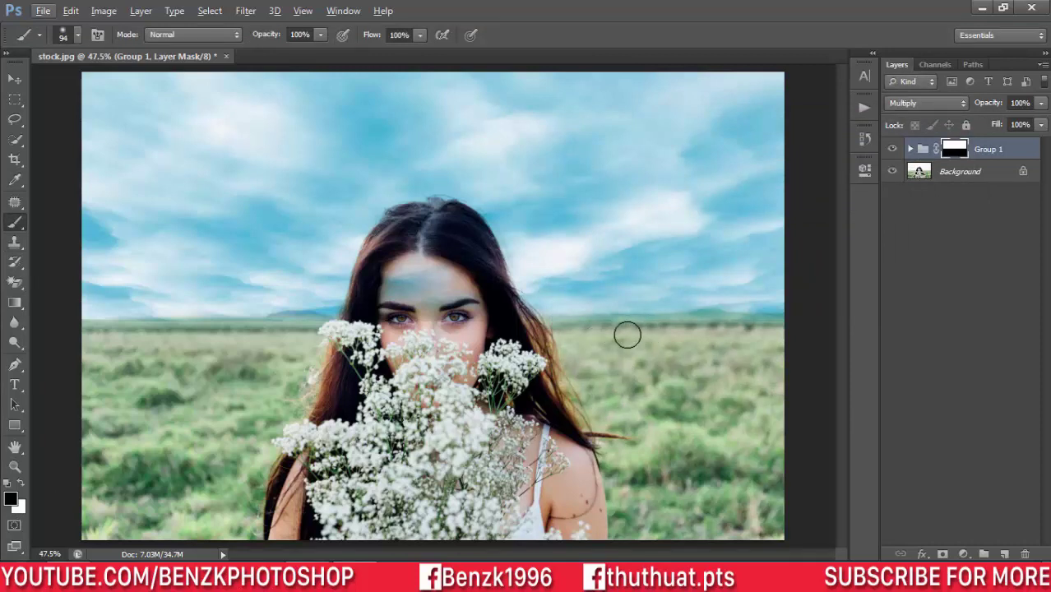
right_click(701, 338)
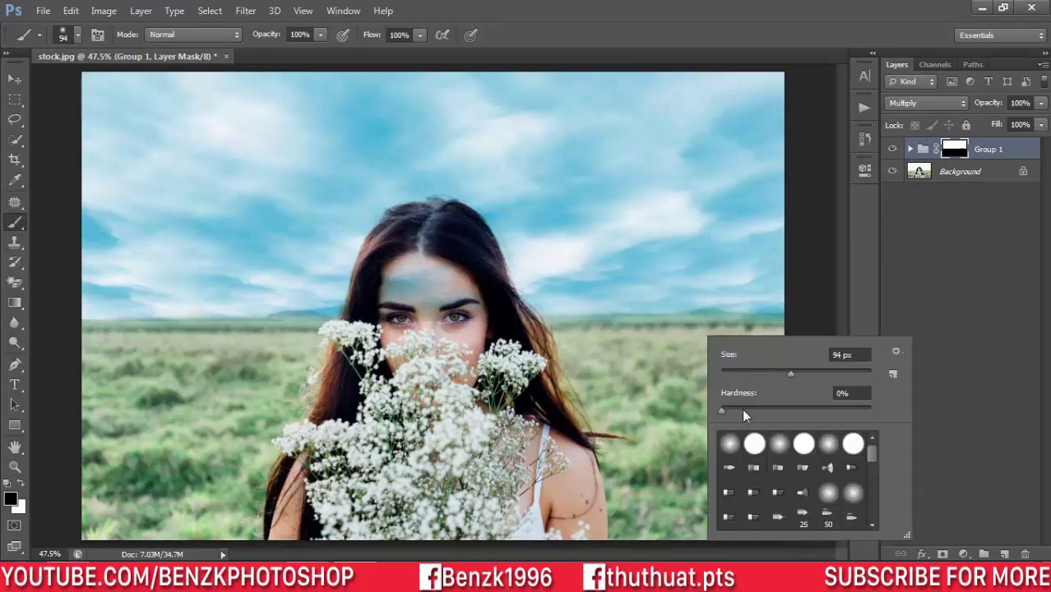
left_click(674, 333)
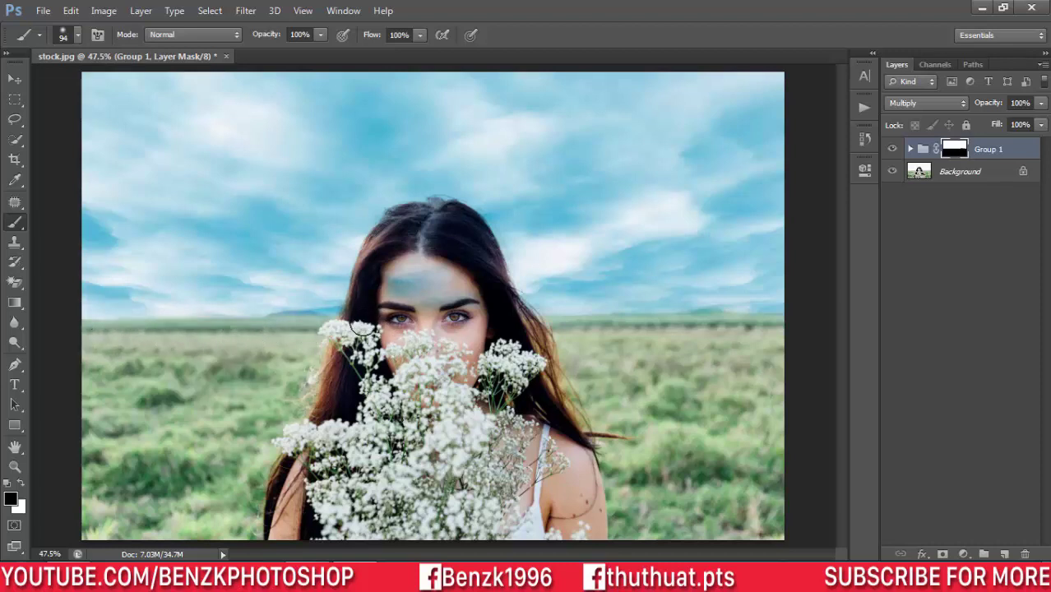
left_click_drag(390, 280, 458, 317)
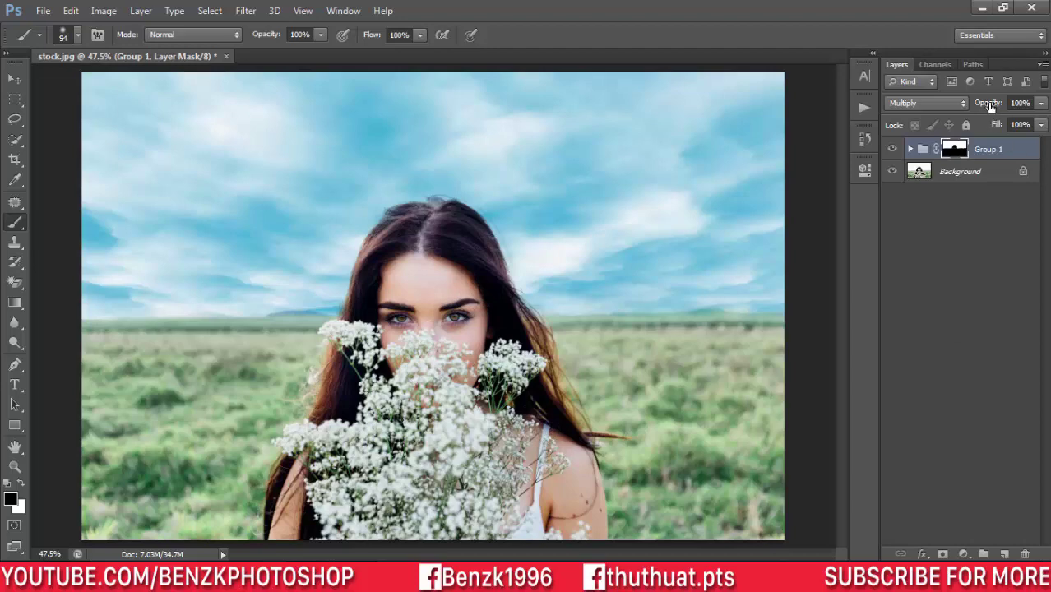
Step: Set Group 1's opacity to 71%, then toggle the Background and sky group visibility to compare
left_click_drag(991, 107, 968, 108)
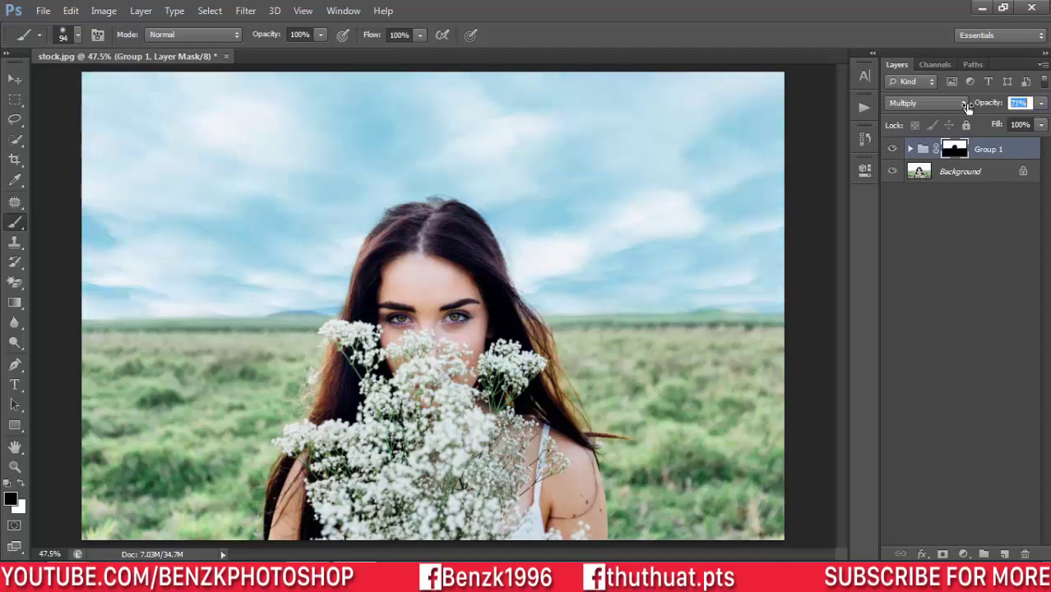
key("Return")
left_click(892, 173)
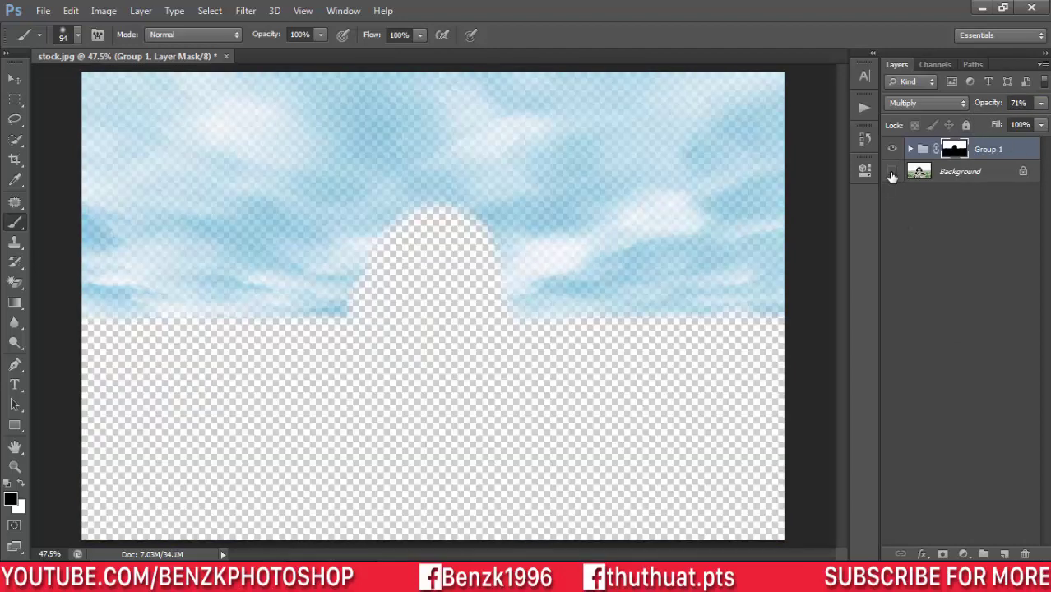
key("super")
key("super")
left_click(892, 172, "alt")
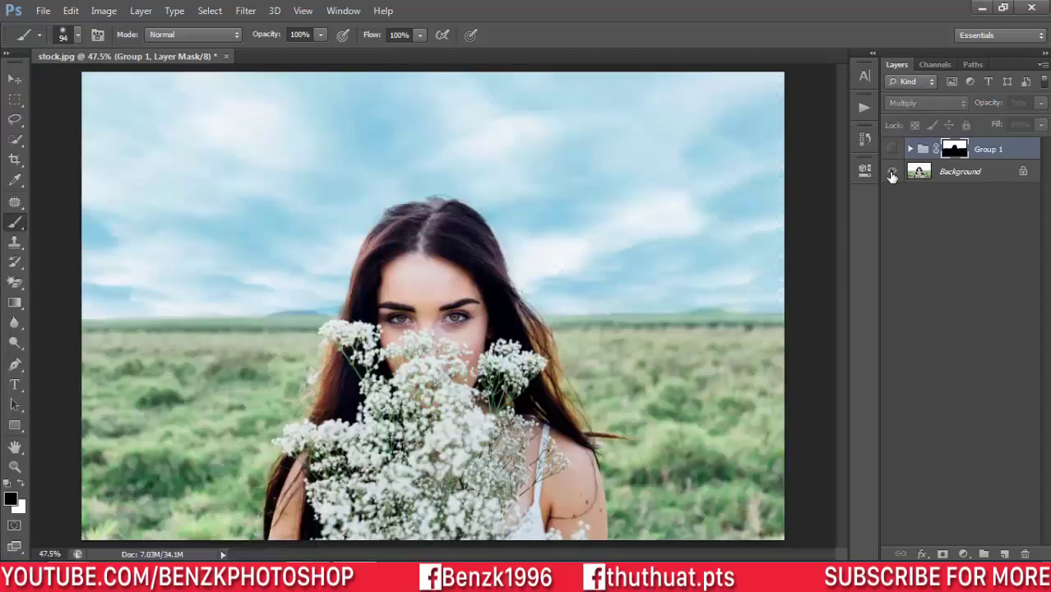
left_click(892, 173, "alt")
left_click(892, 173, "alt")
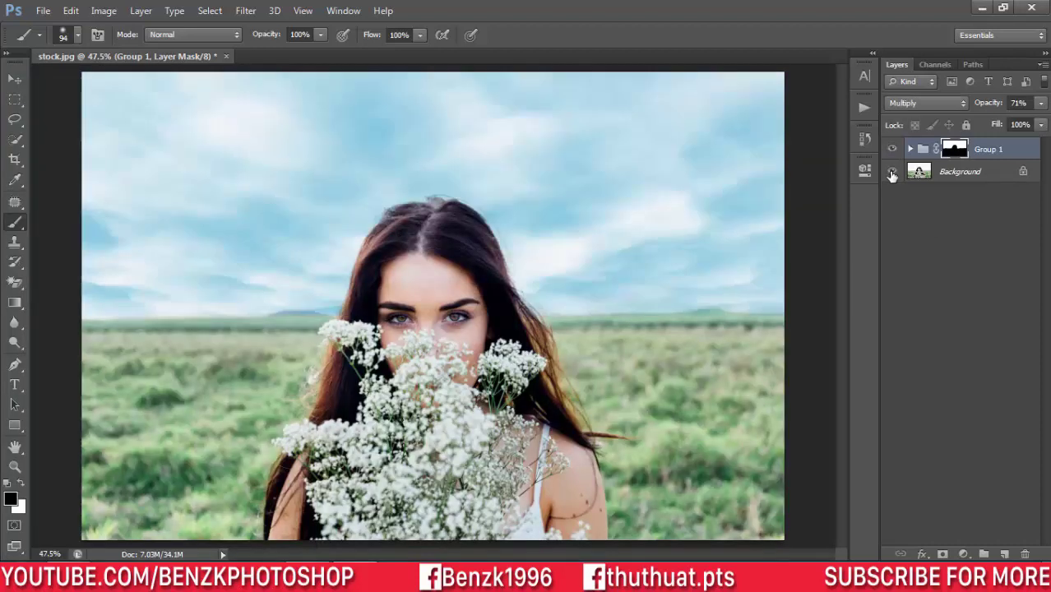
left_click(892, 172, "alt")
Step: Flatten Group 1 into the Background layer with Ctrl+Shift+E
key("ctrl+shift+e")
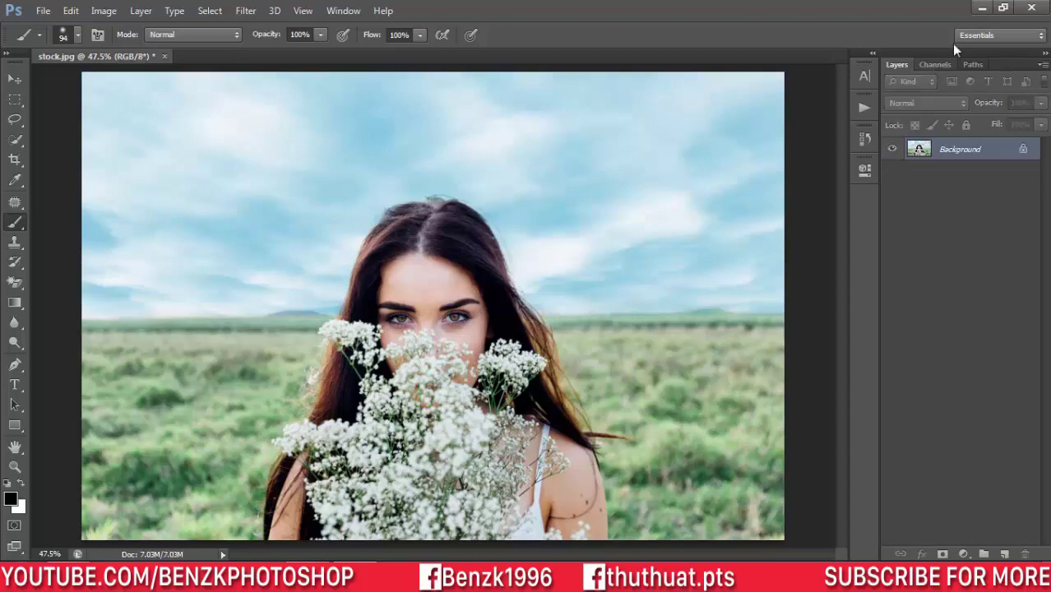